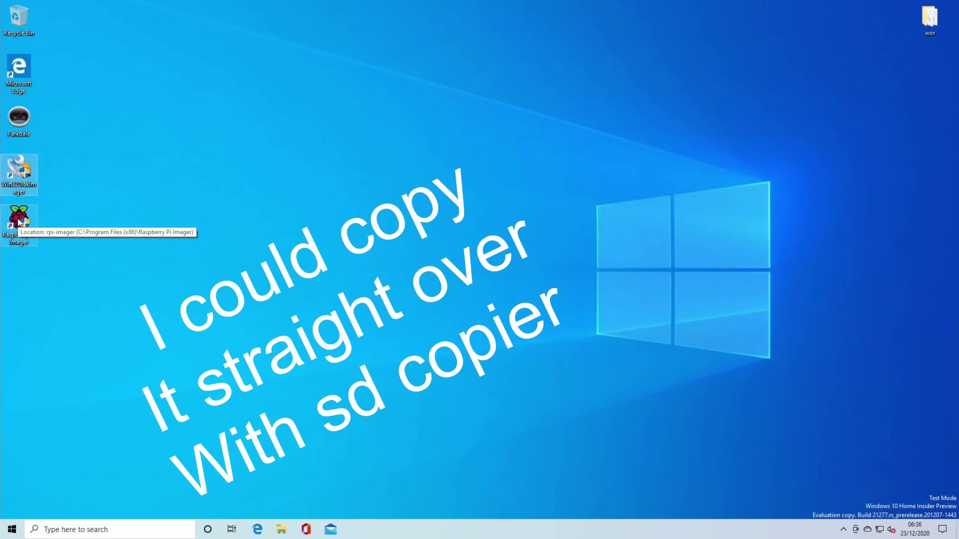
Start reading drive D:\ into the image file 'raspberrypiostest' in Win32 Disk Imager.
double_click(19, 174)
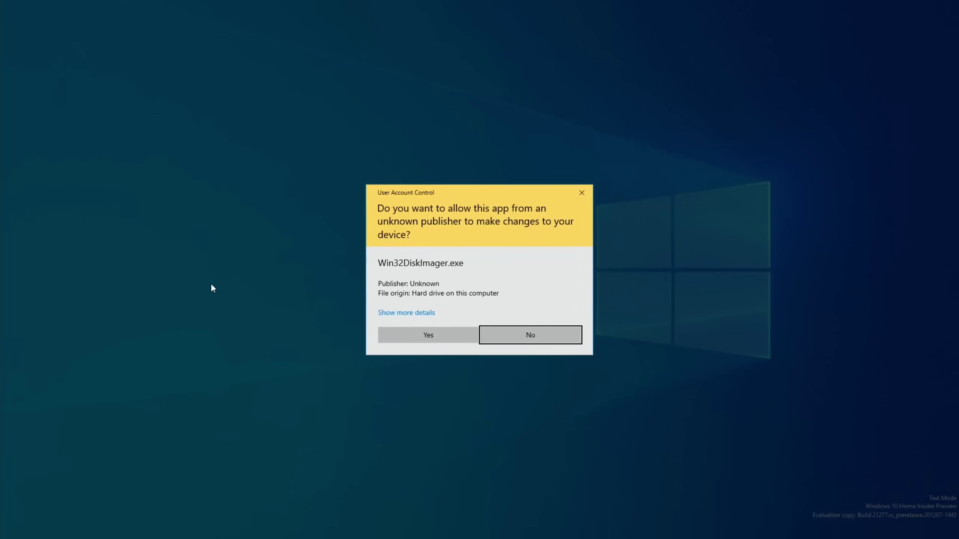
click(390, 330)
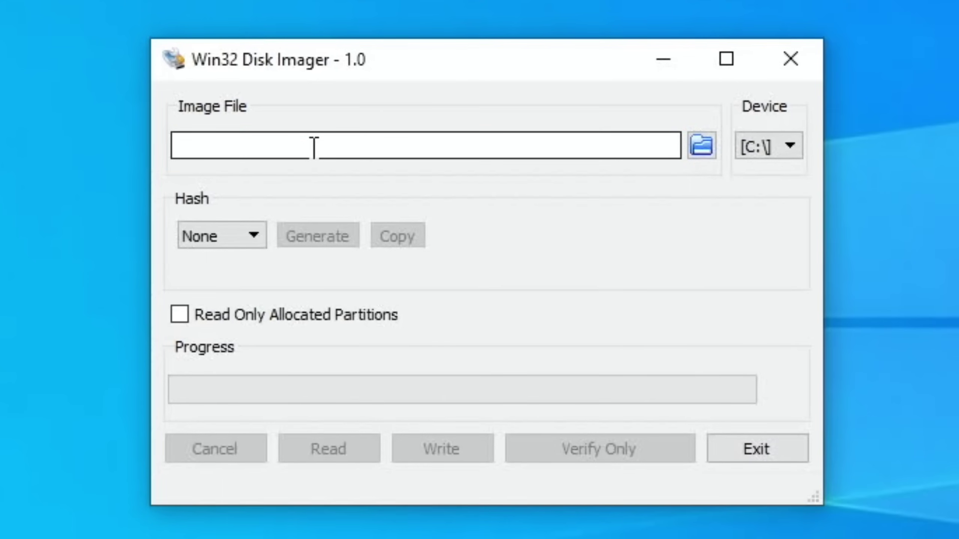
text(raspberrypios)
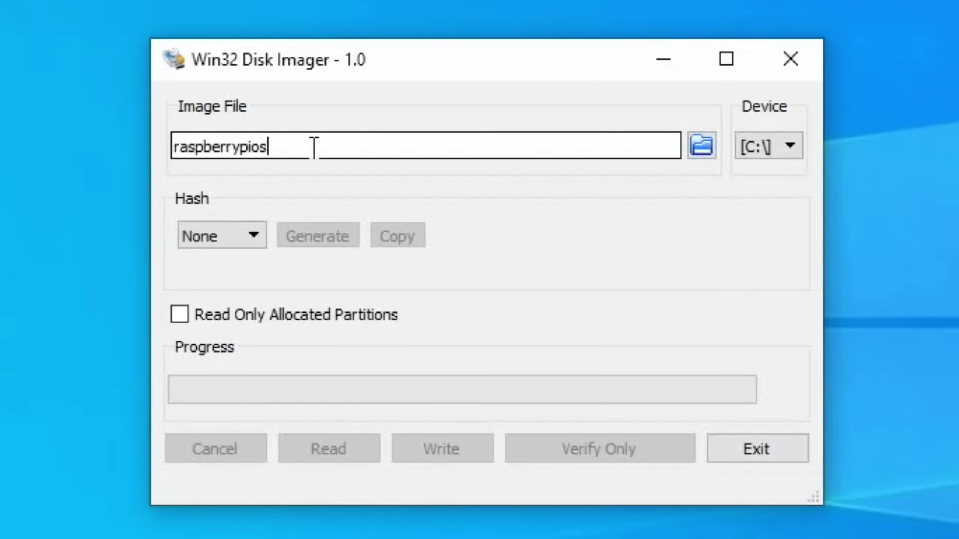
text(test)
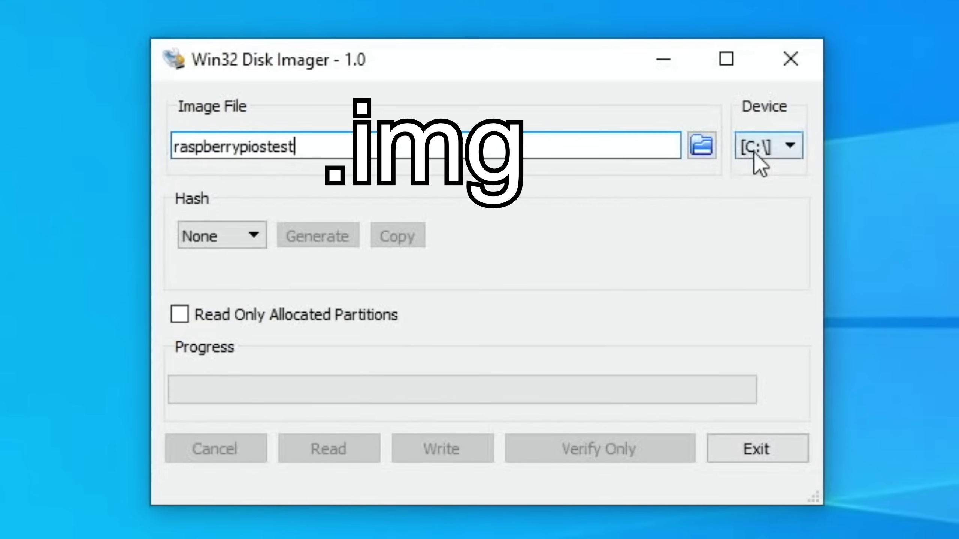
click(769, 147)
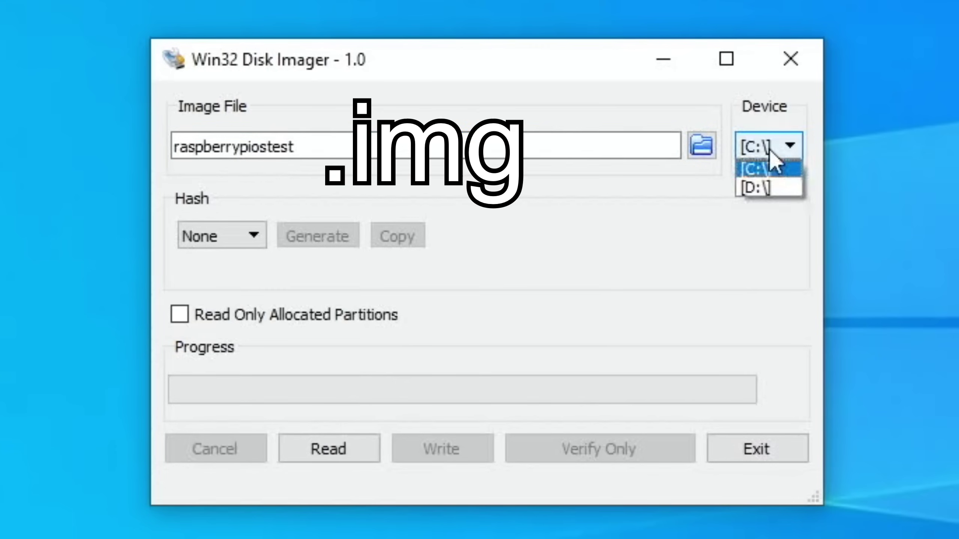
click(761, 184)
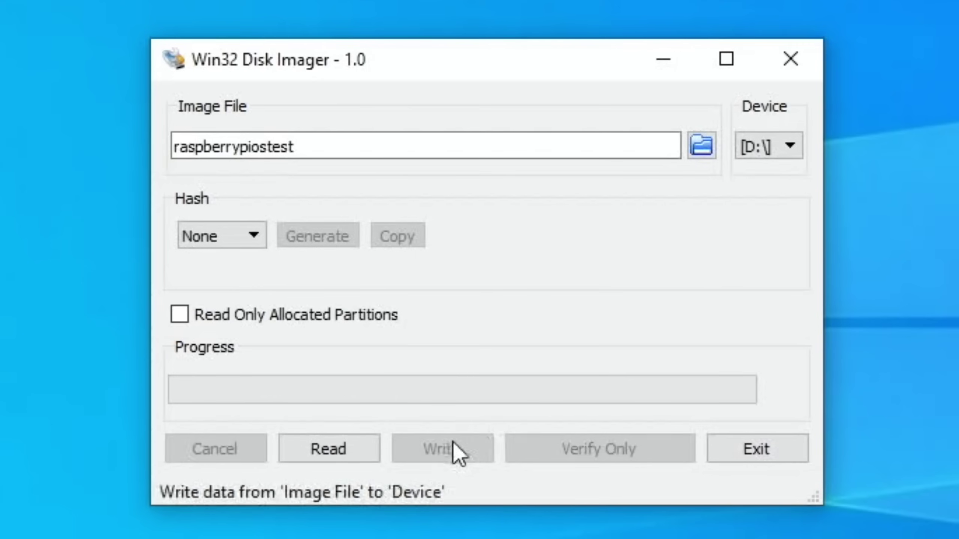
click(358, 451)
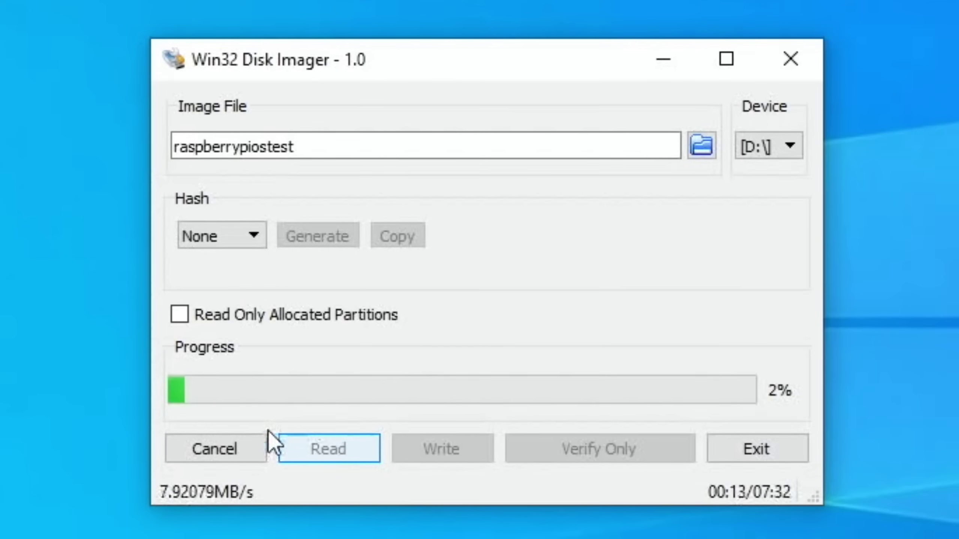
Cancel the read in progress, dismiss the notice, and close Win32 Disk Imager.
click(242, 449)
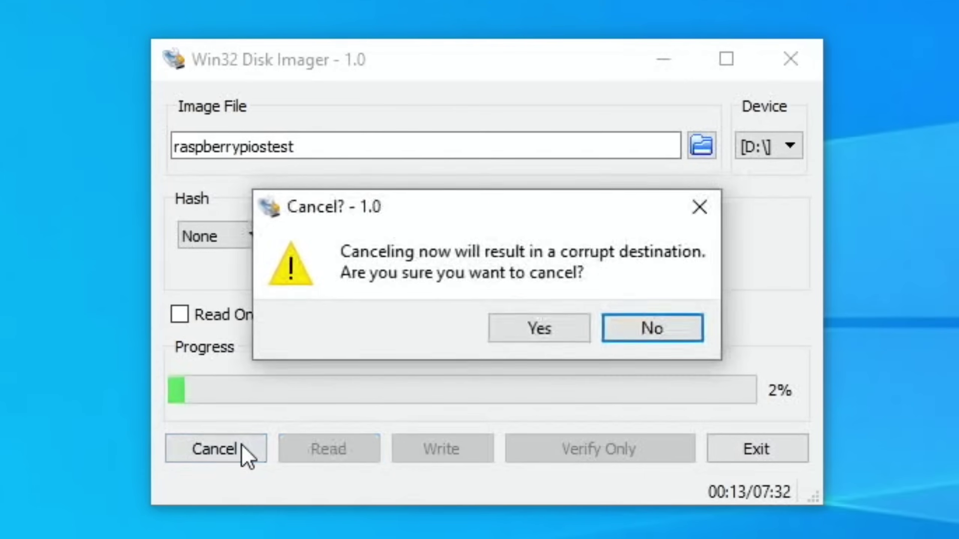
click(537, 333)
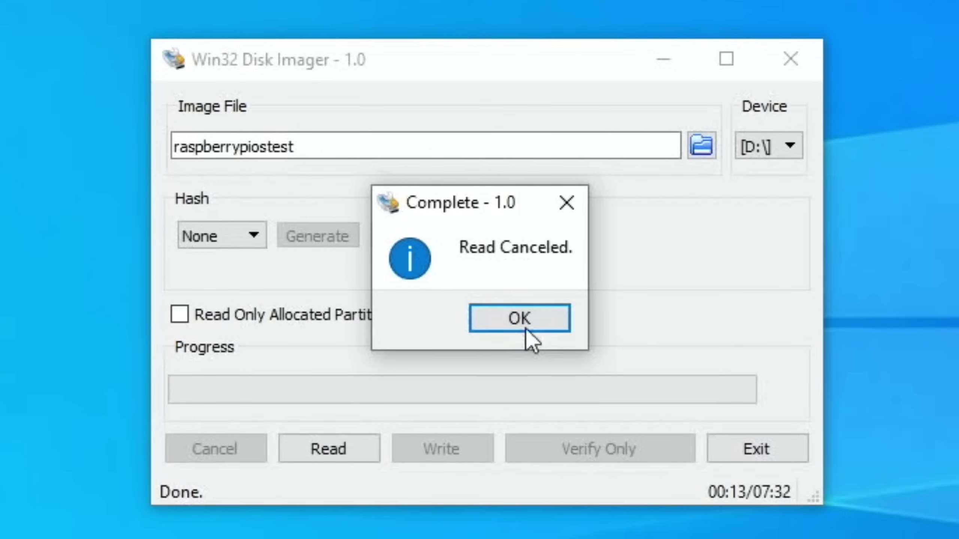
click(514, 319)
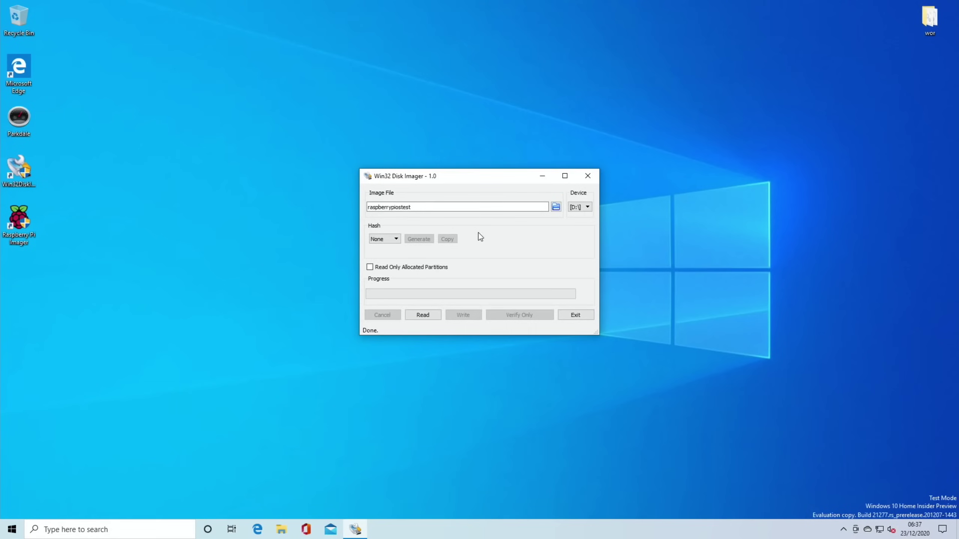
click(589, 176)
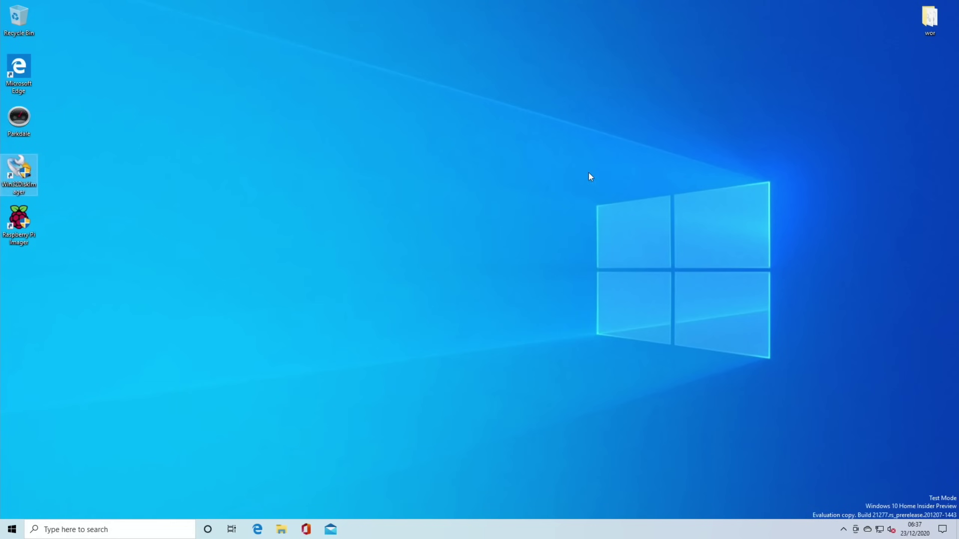
click(281, 527)
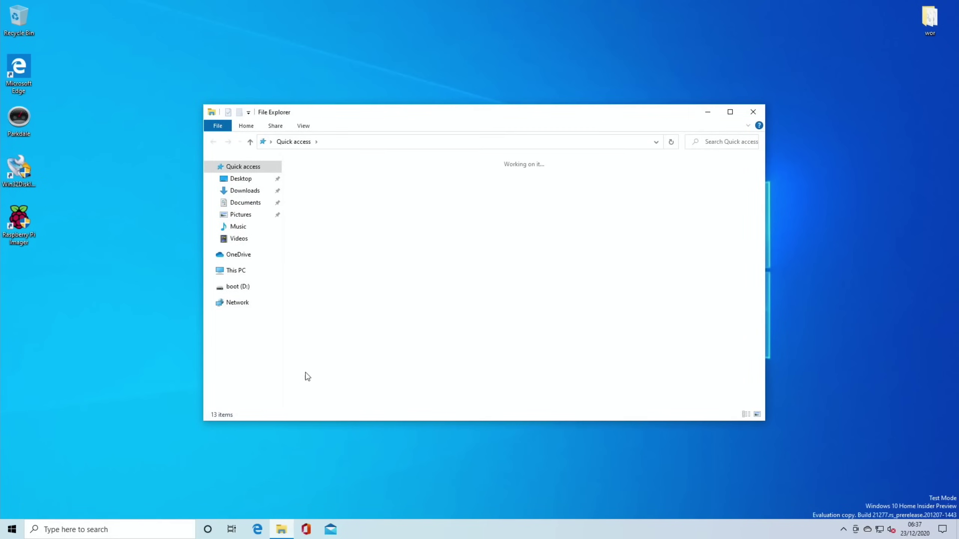
click(249, 203)
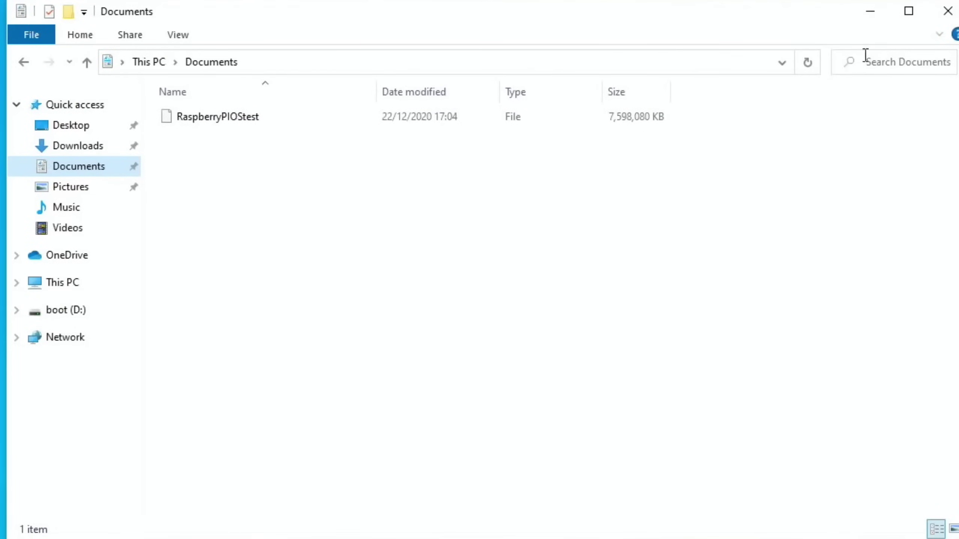
click(946, 15)
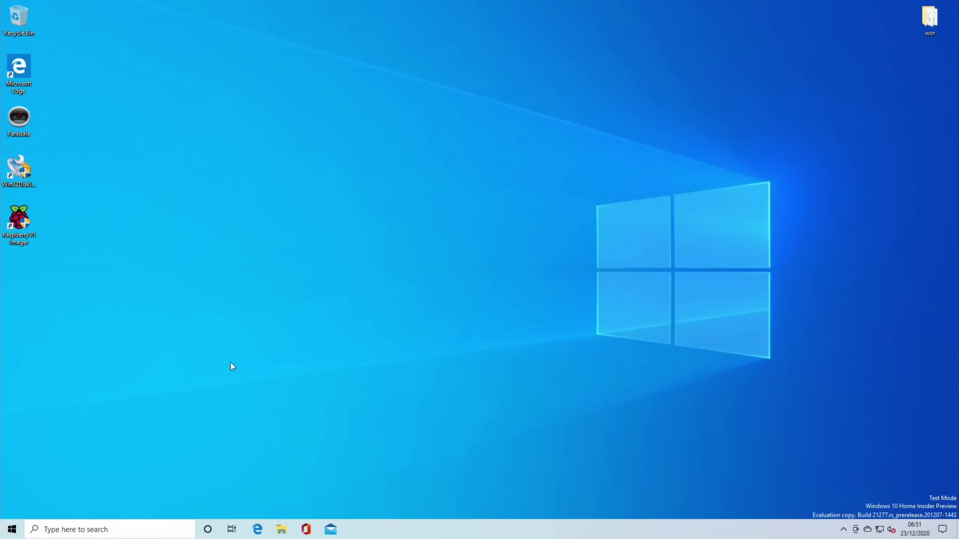
Launch Raspberry Pi Imager with admin rights and choose the Erase operation.
double_click(21, 229)
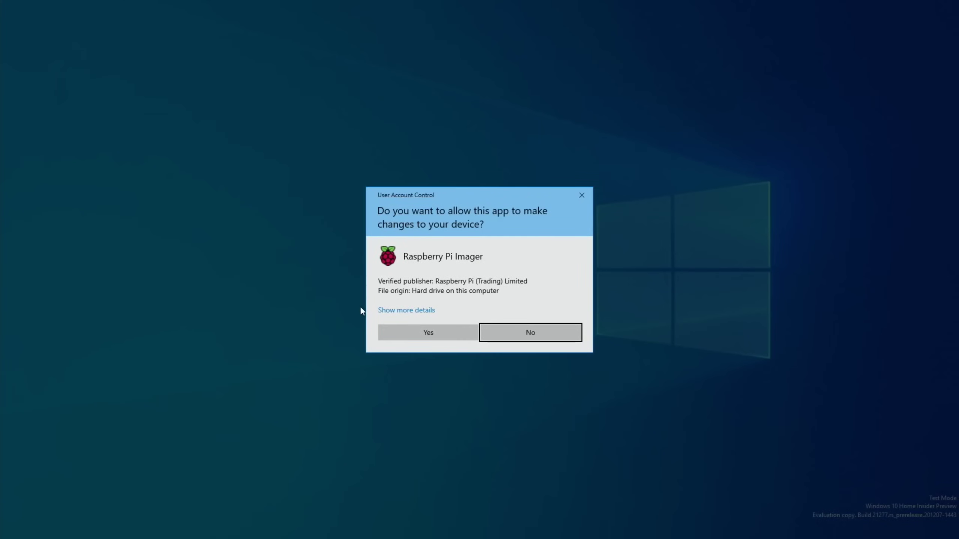
click(400, 334)
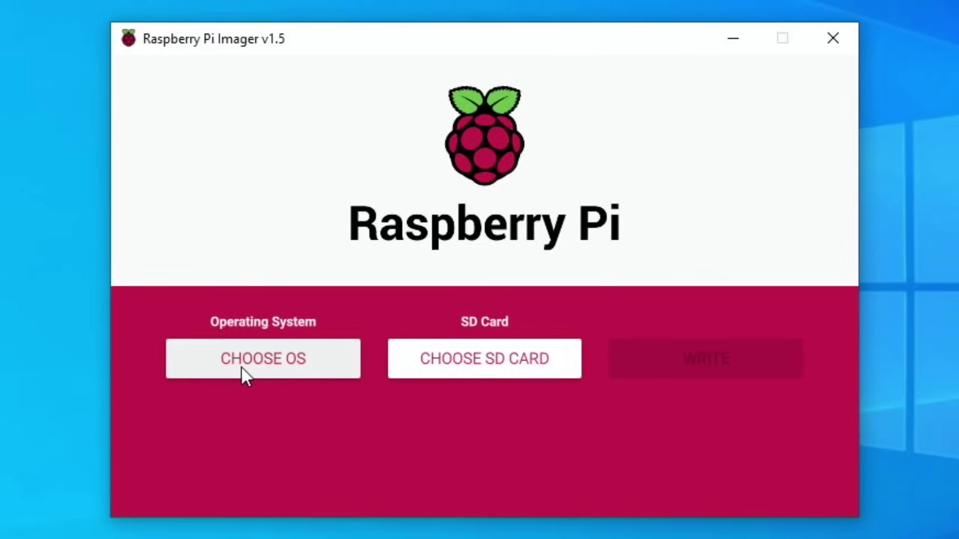
click(242, 366)
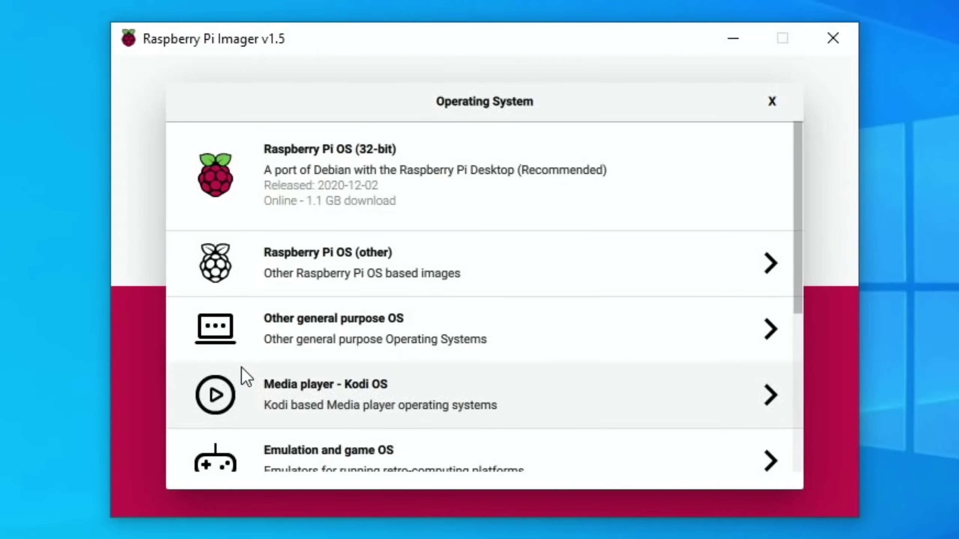
scroll(241, 367, down, 5)
click(241, 367)
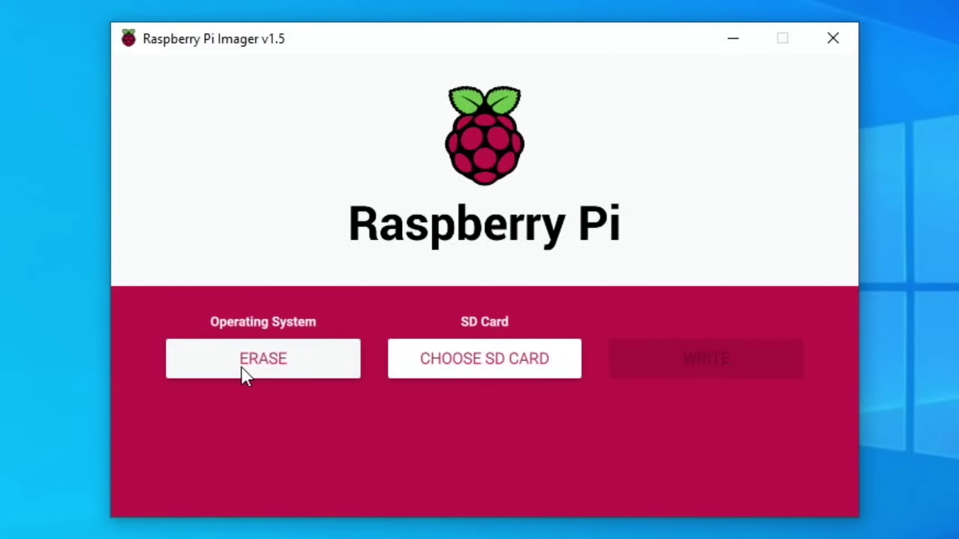
Target the 32 GB ASMT 2115 SCSI disk and confirm erasing it.
click(466, 357)
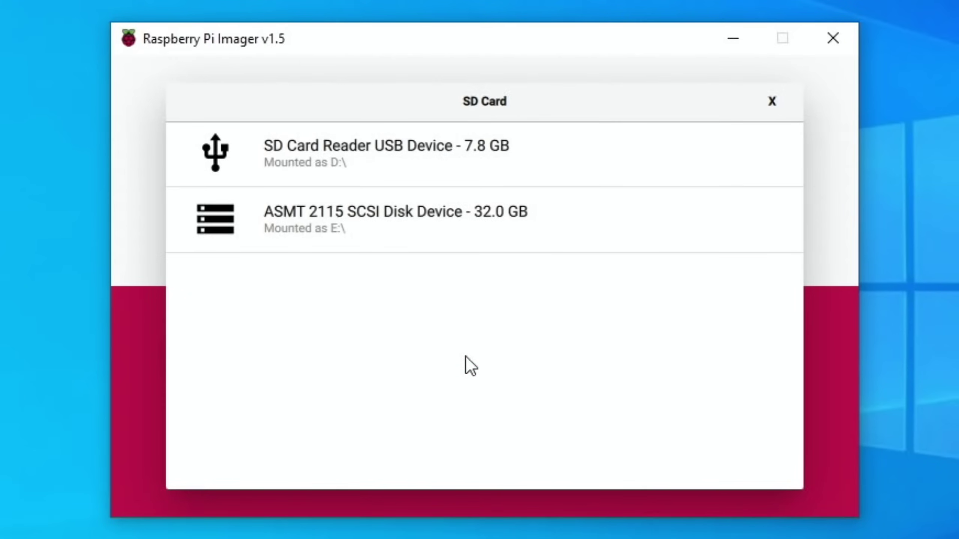
click(361, 245)
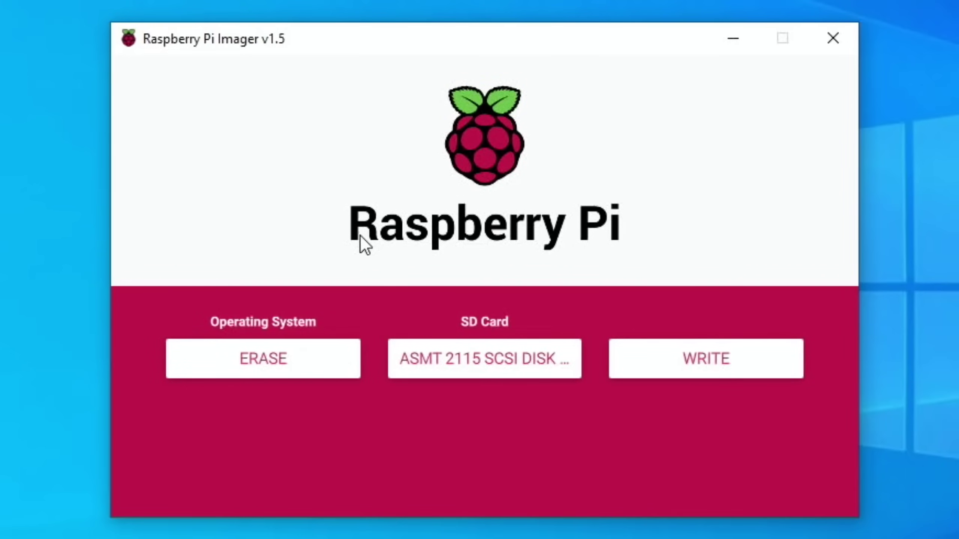
click(679, 361)
click(519, 353)
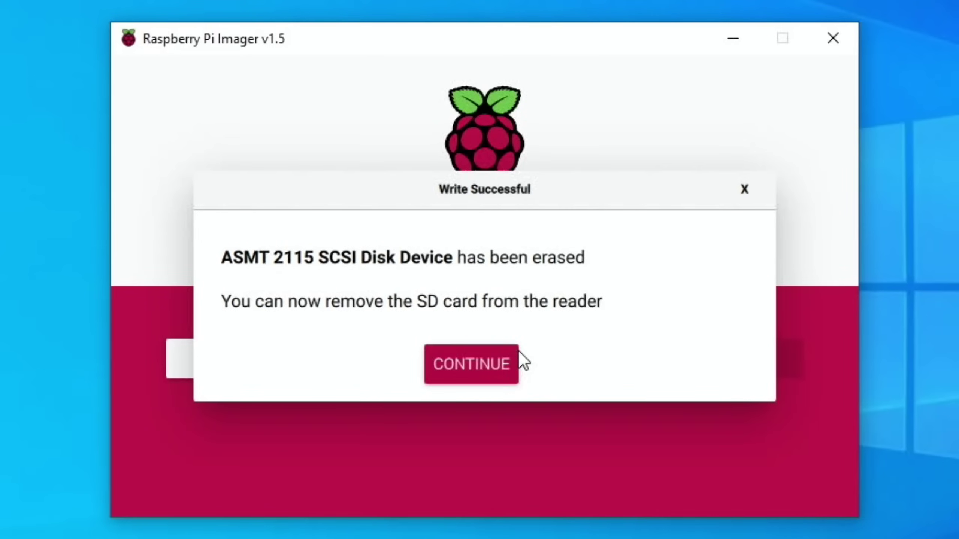
Load the custom image RaspberryPIOStest.img from the Documents folder as the OS.
click(484, 363)
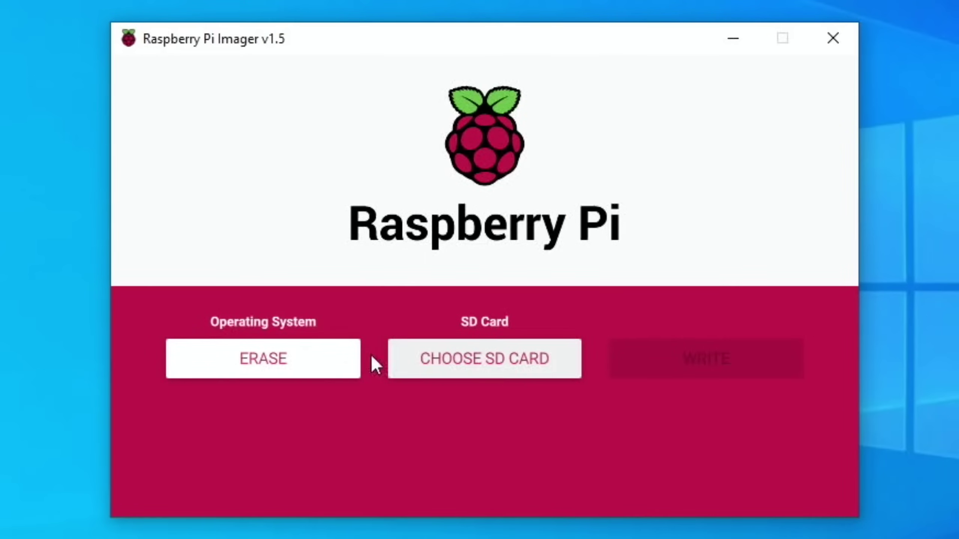
click(322, 361)
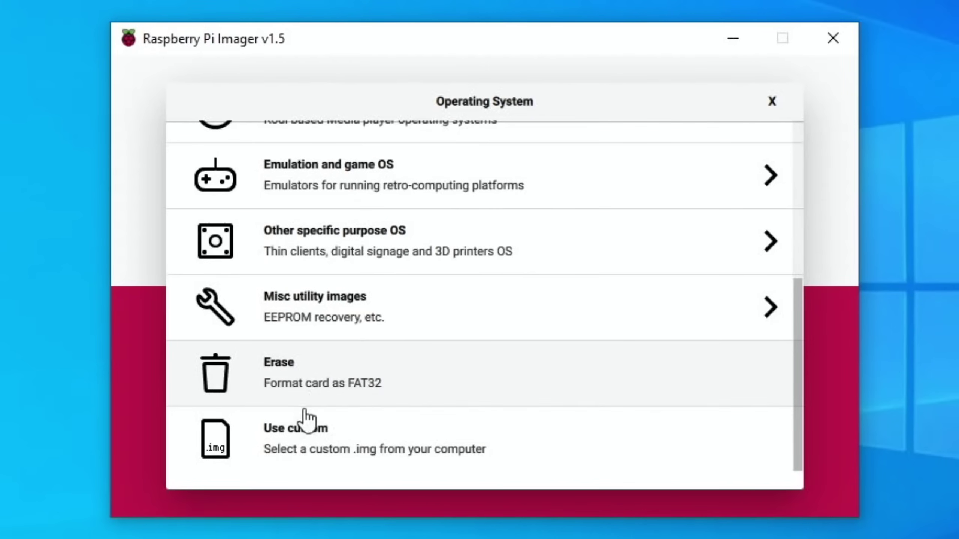
click(304, 440)
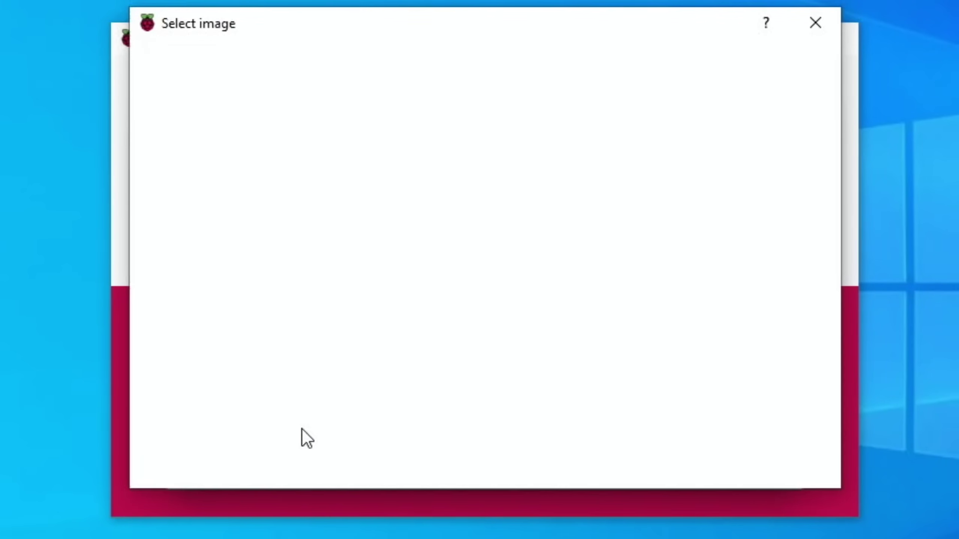
click(197, 138)
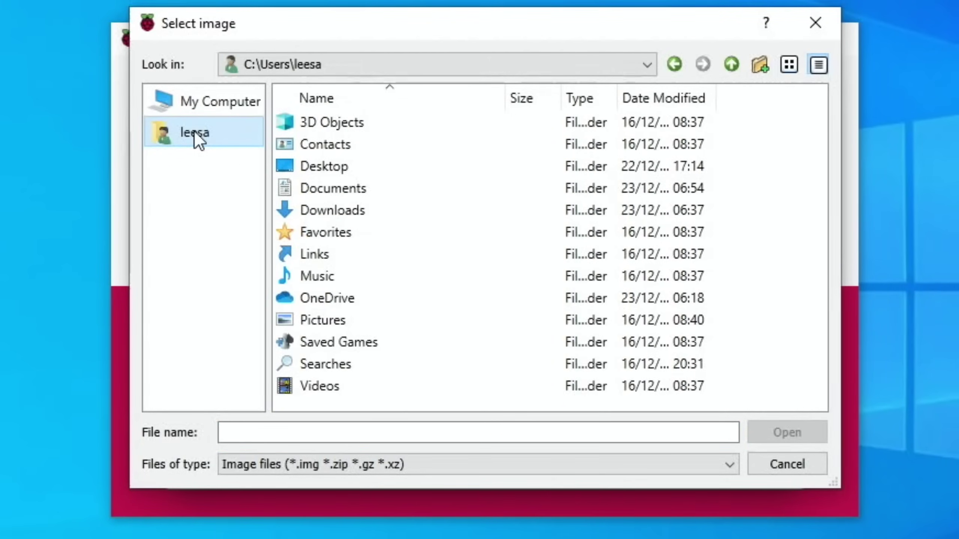
click(311, 184)
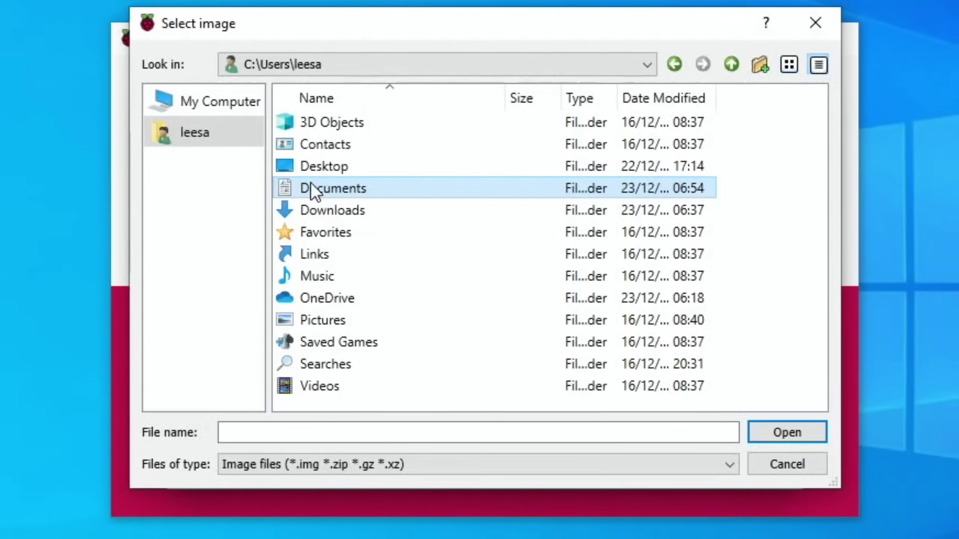
double_click(311, 184)
click(328, 128)
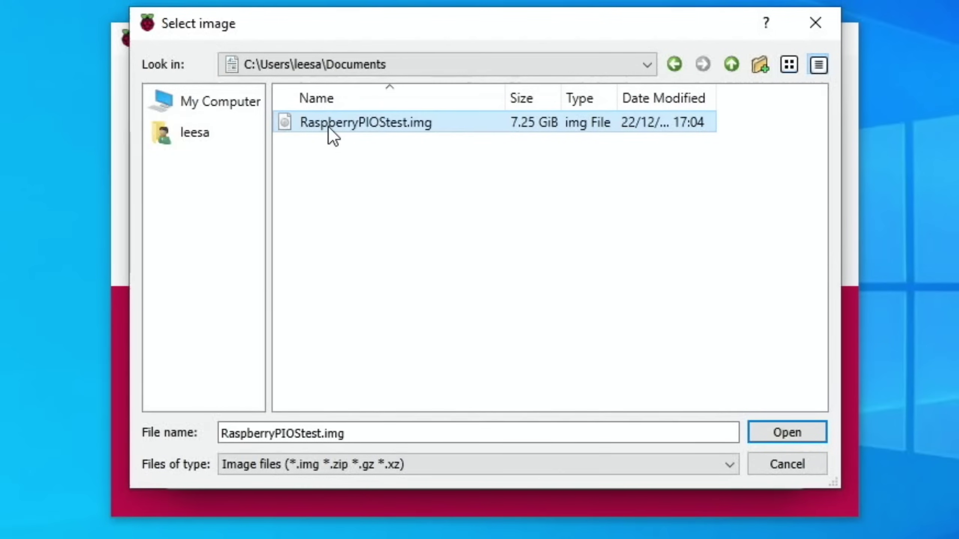
click(794, 436)
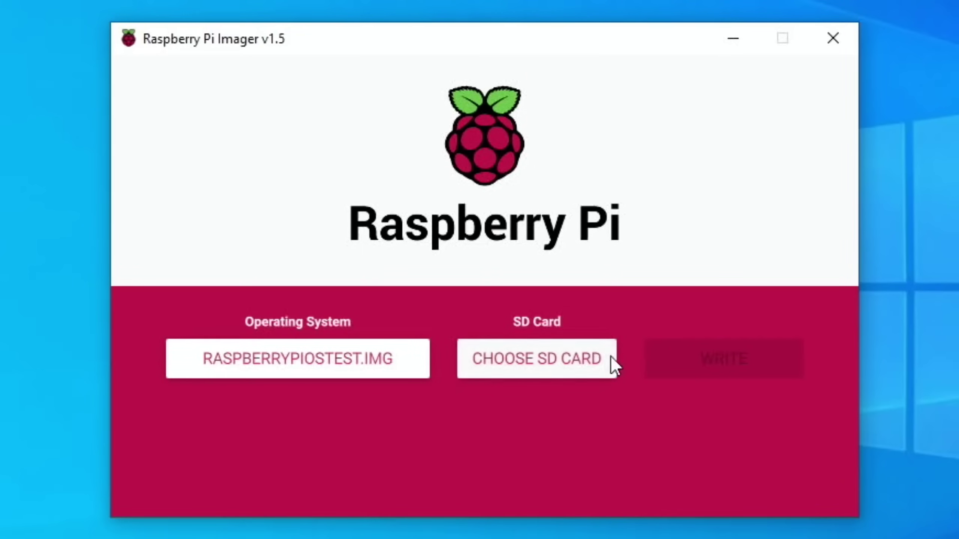
Write the image to the 32 GB ASMT 2115 card, then close the imager.
click(597, 359)
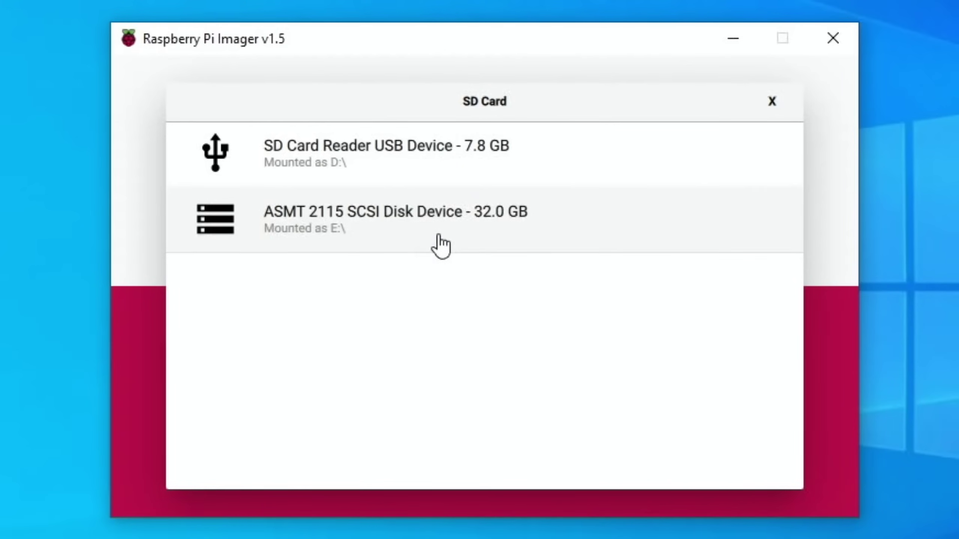
click(440, 241)
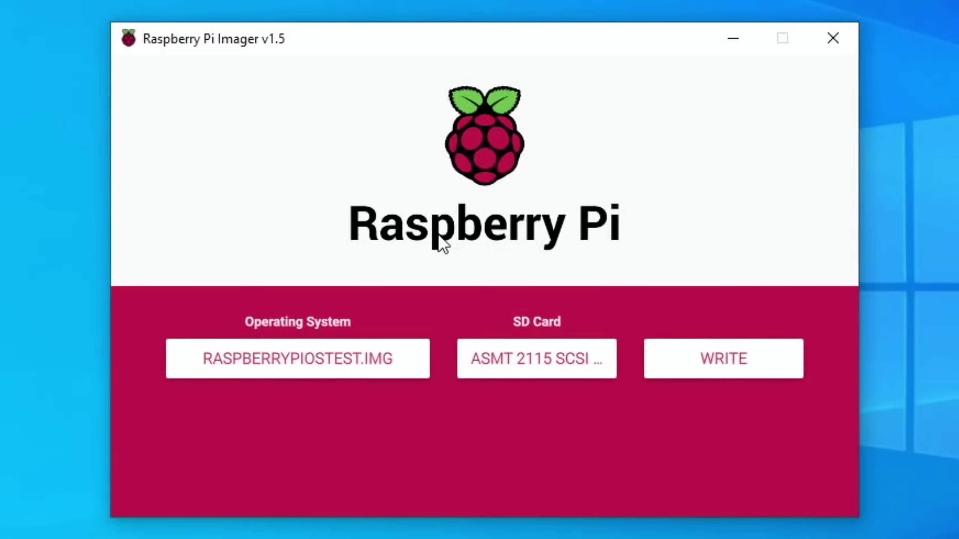
click(674, 354)
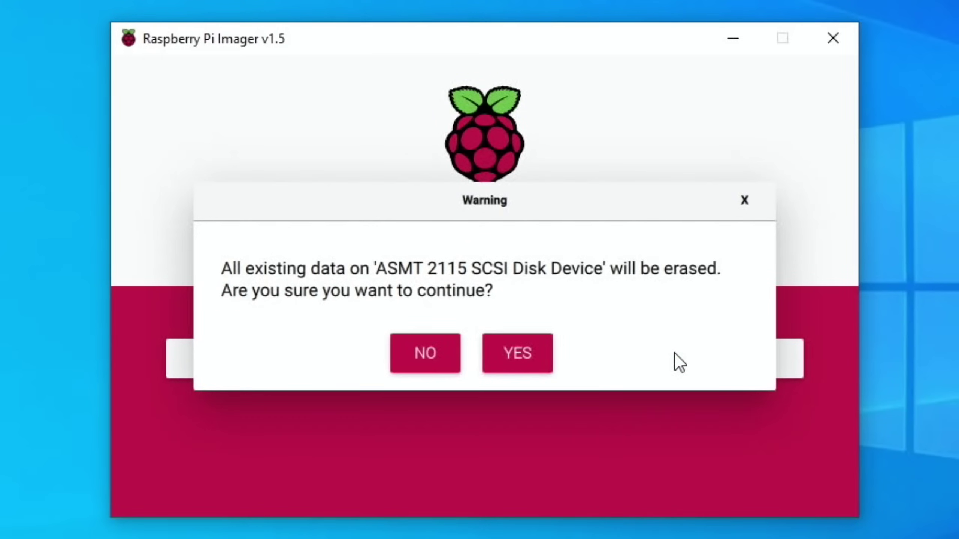
click(534, 361)
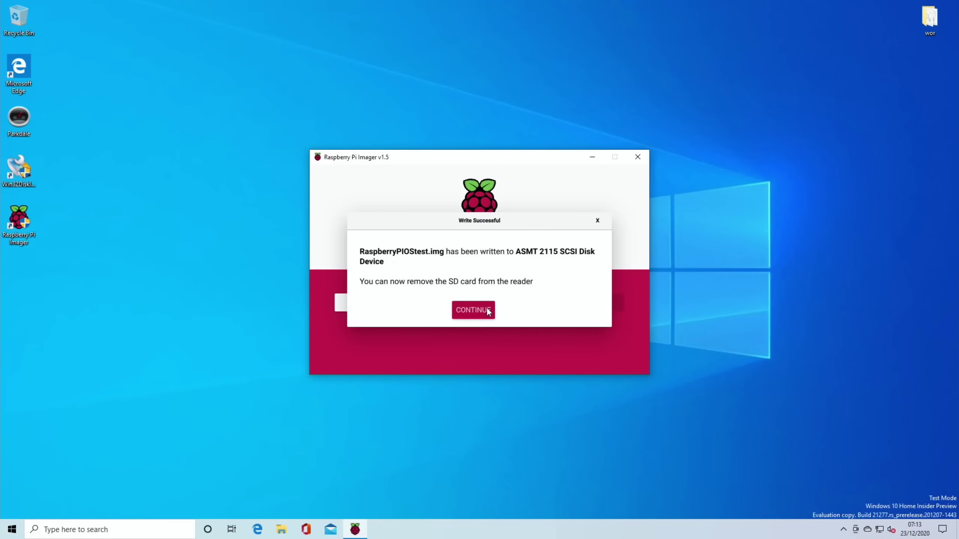
click(487, 309)
click(636, 157)
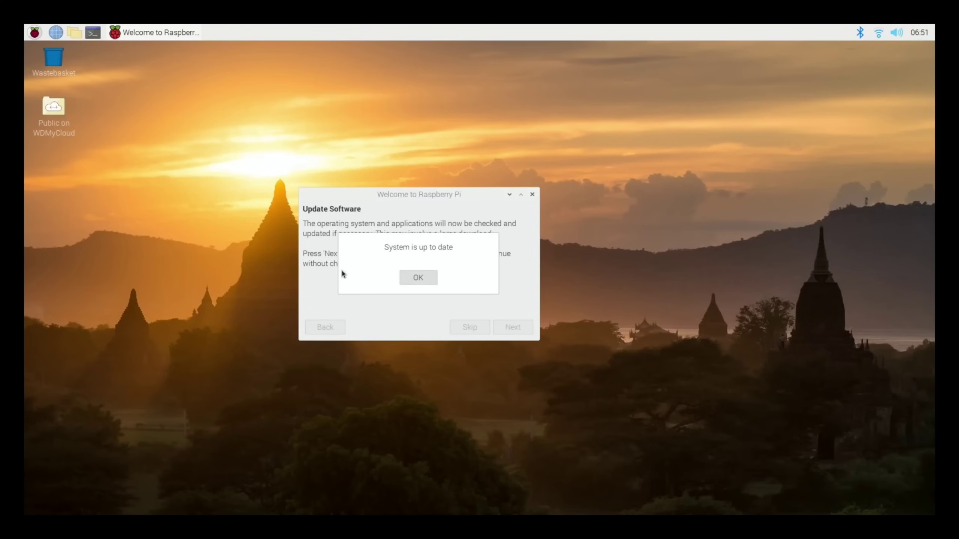
Acknowledge 'System is up to date' and restart the Pi from Setup Complete.
click(409, 279)
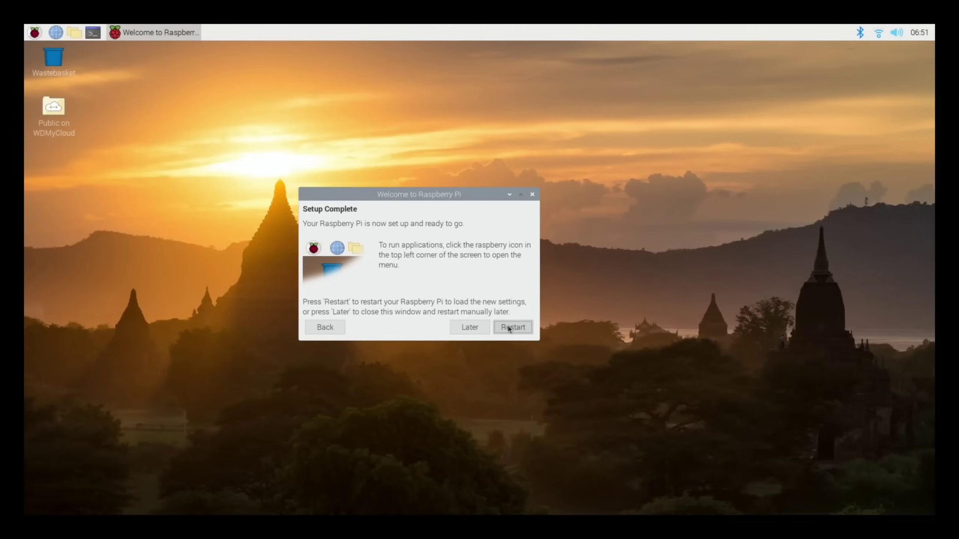
click(509, 327)
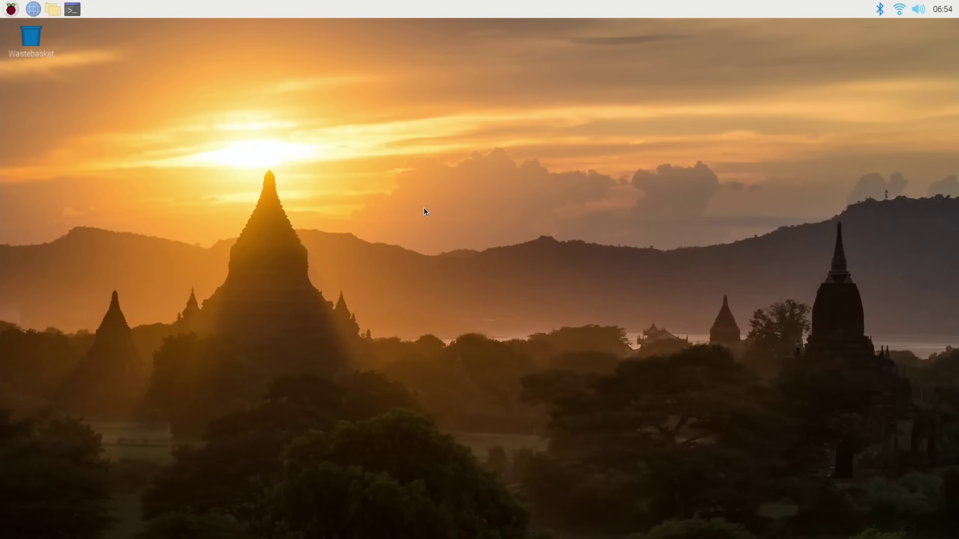
Set Inverted BIG SUR.JPG from the Pictures folder as wallpaper in Desktop Preferences.
right_click(424, 208)
click(465, 320)
click(491, 267)
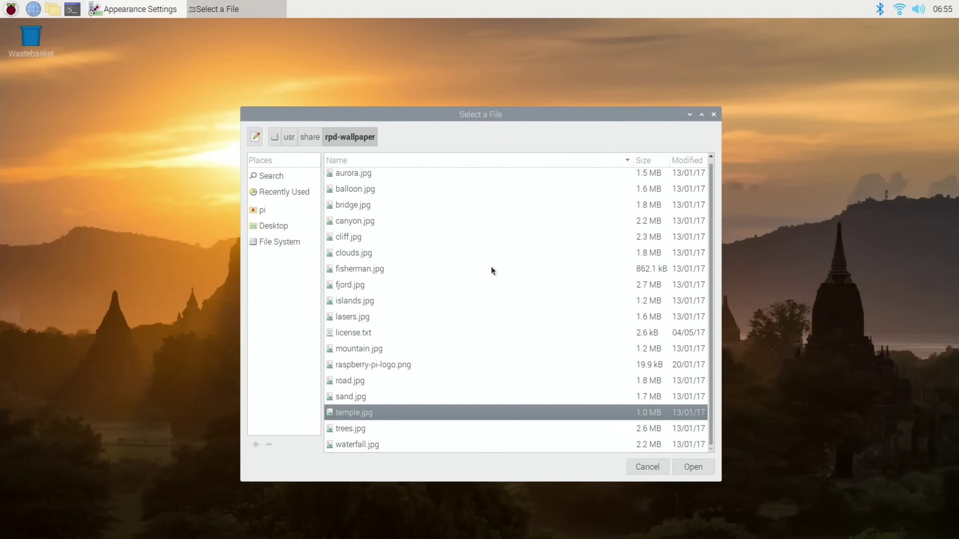
click(262, 210)
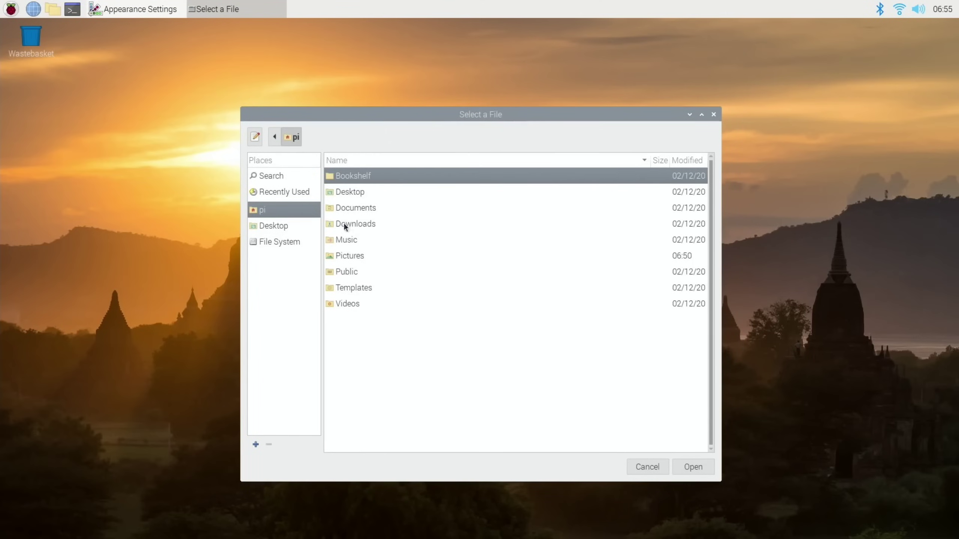
click(342, 258)
double_click(341, 258)
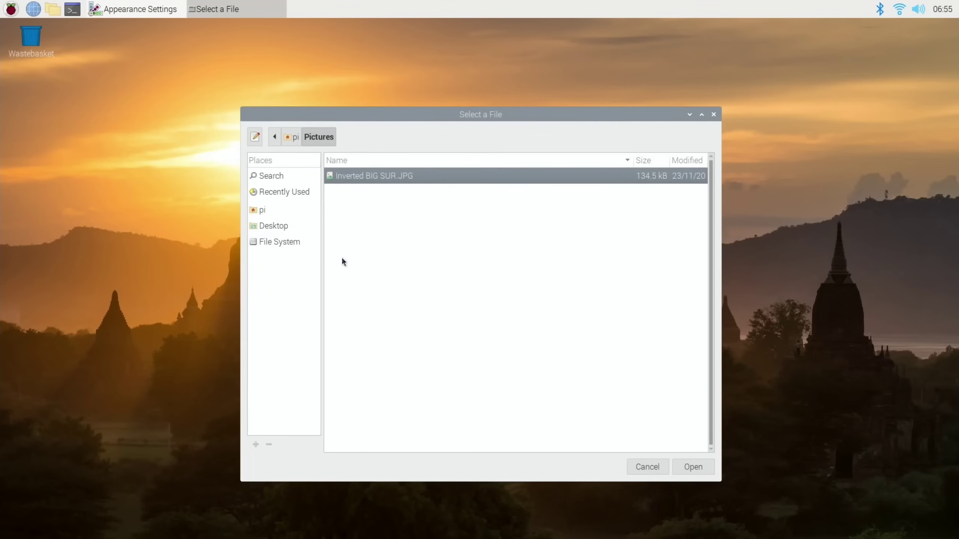
double_click(350, 179)
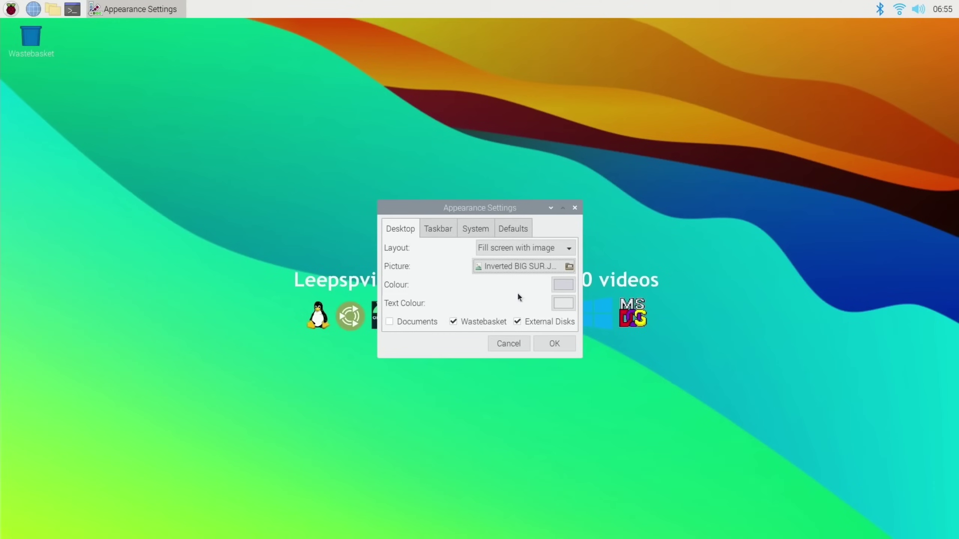
click(549, 350)
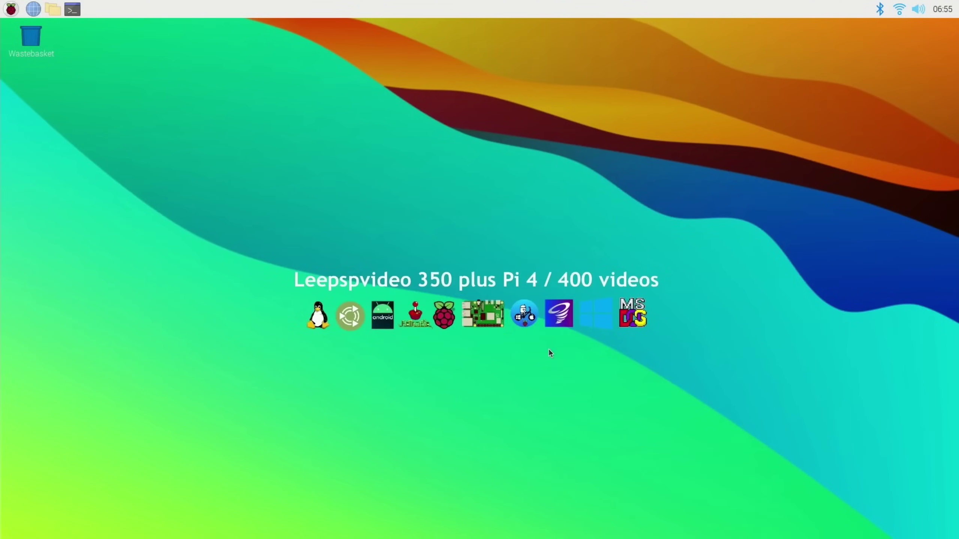
Move the panel to the bottom edge in Panel Preferences.
right_click(200, 9)
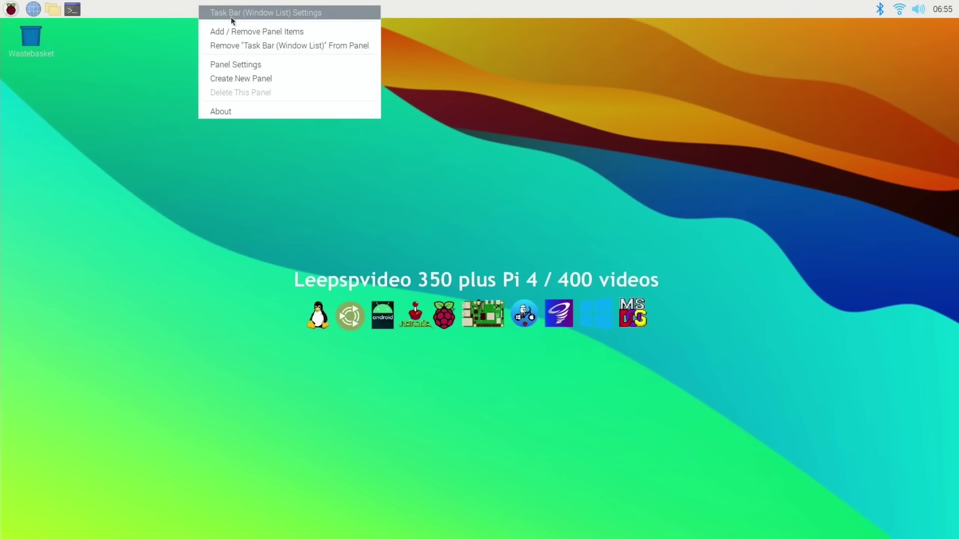
click(238, 63)
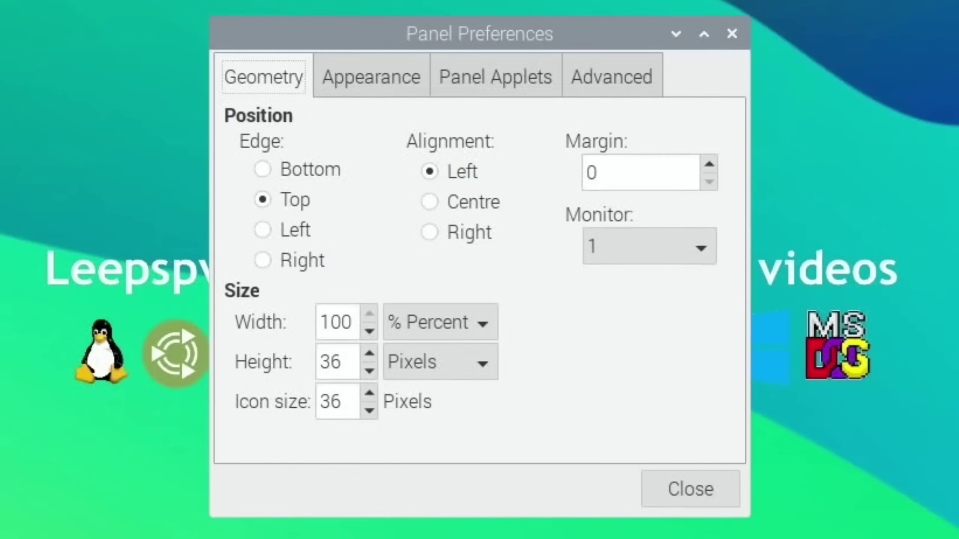
click(262, 169)
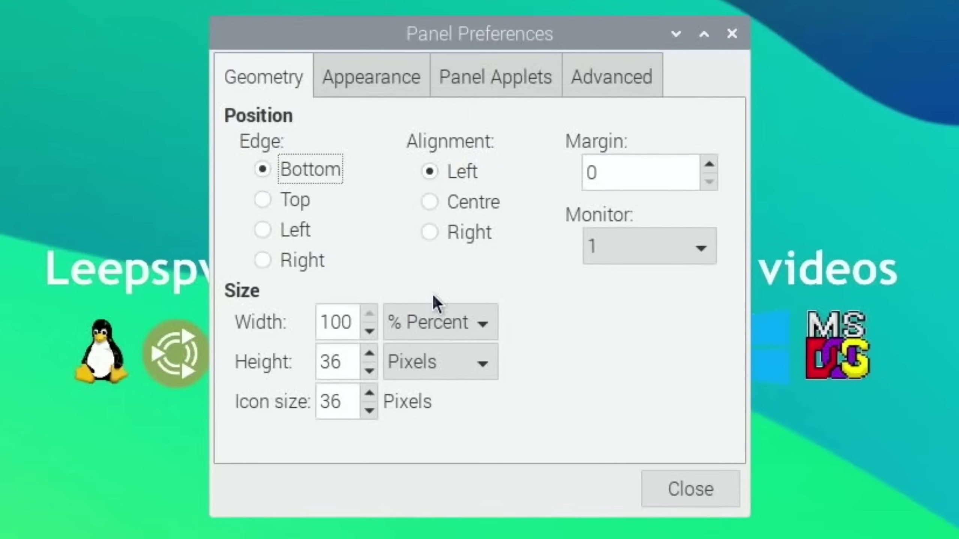
Give the panel a solid colour background using blue #013AA5 sampled from the wallpaper.
click(366, 91)
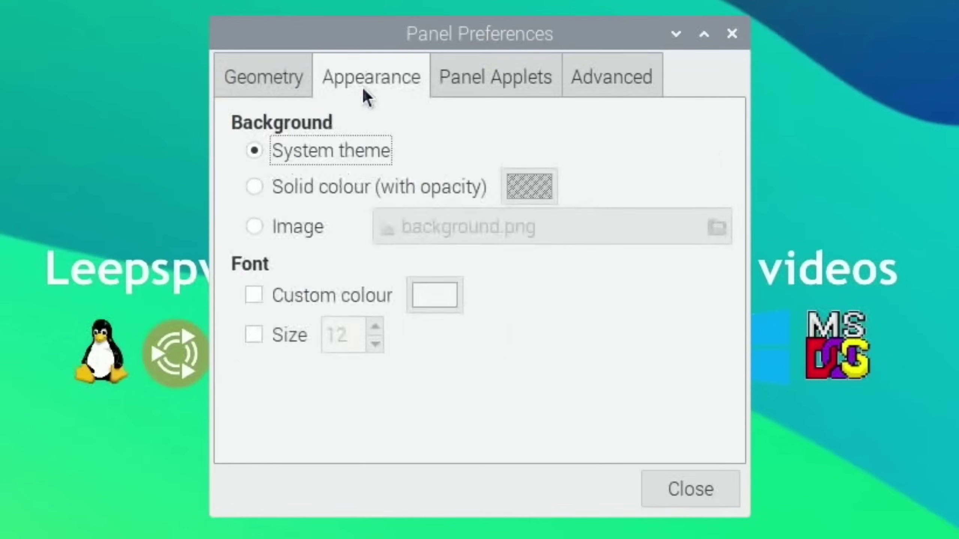
click(269, 179)
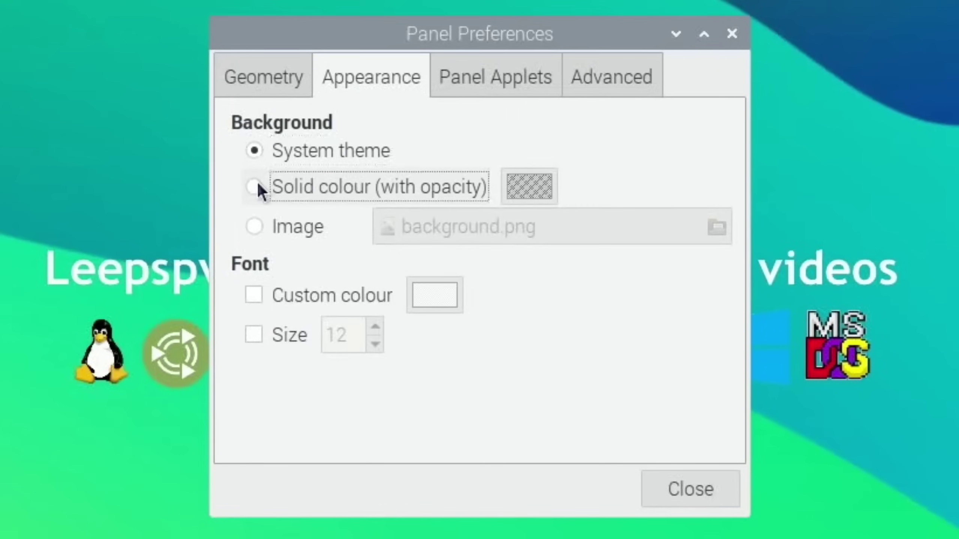
click(528, 186)
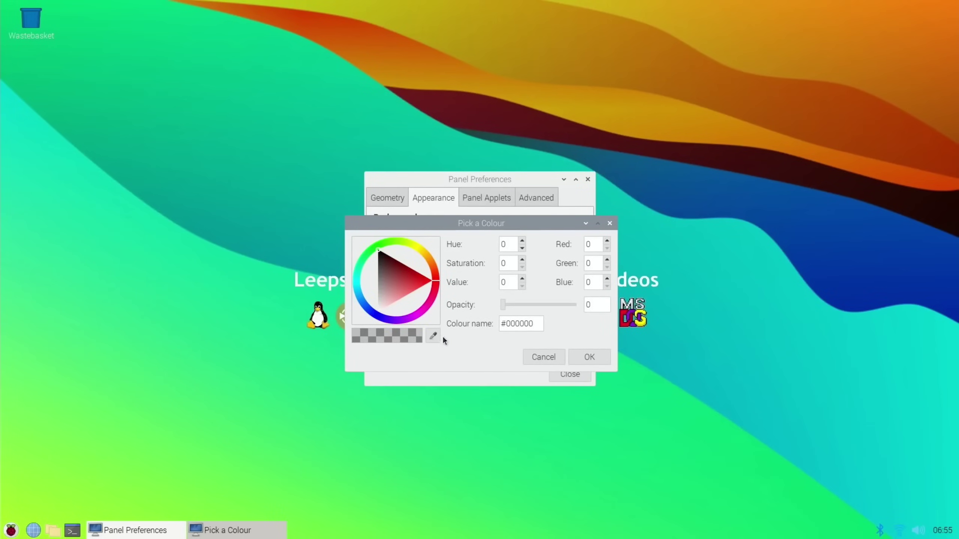
click(432, 335)
click(837, 263)
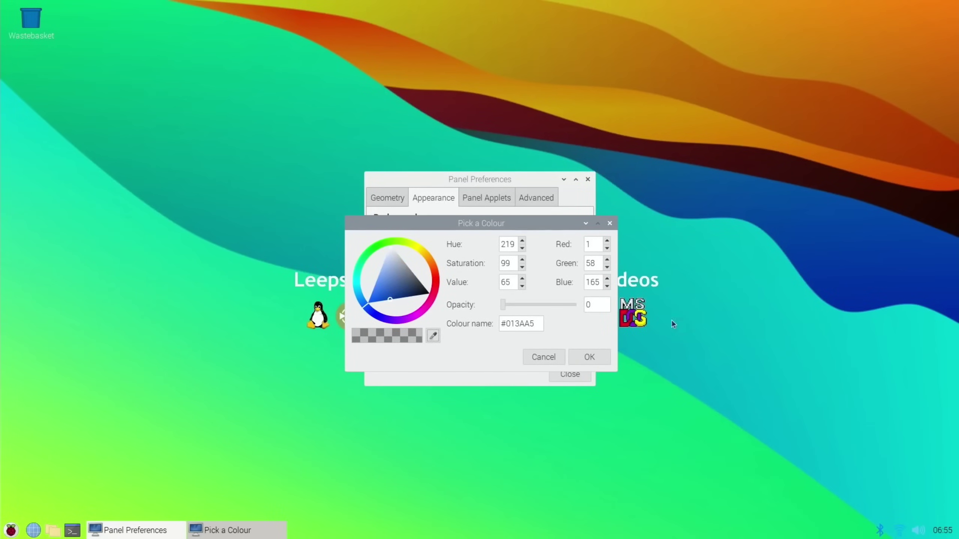
click(587, 358)
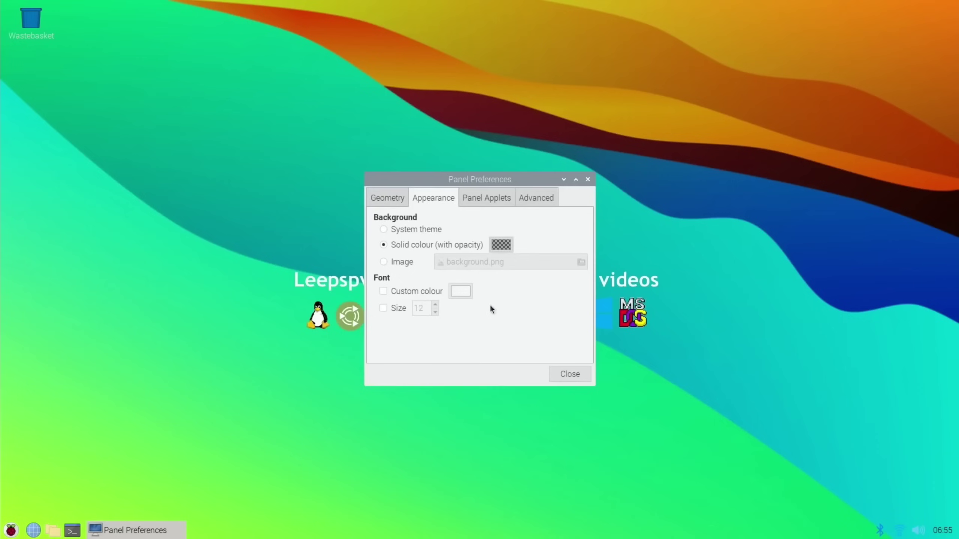
Raise the panel colour's opacity so the blue background is semi-transparent.
click(498, 245)
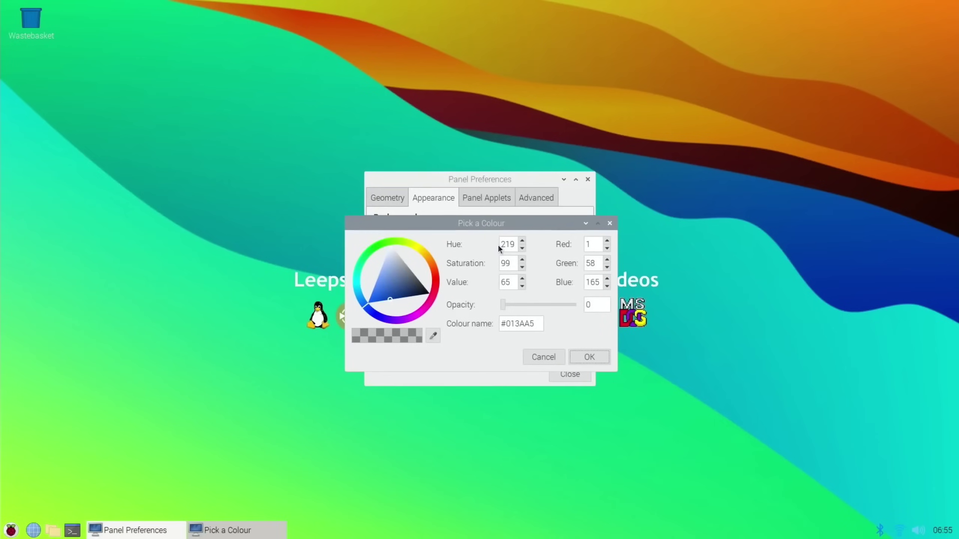
click(505, 308)
drag(532, 308, 709, 317)
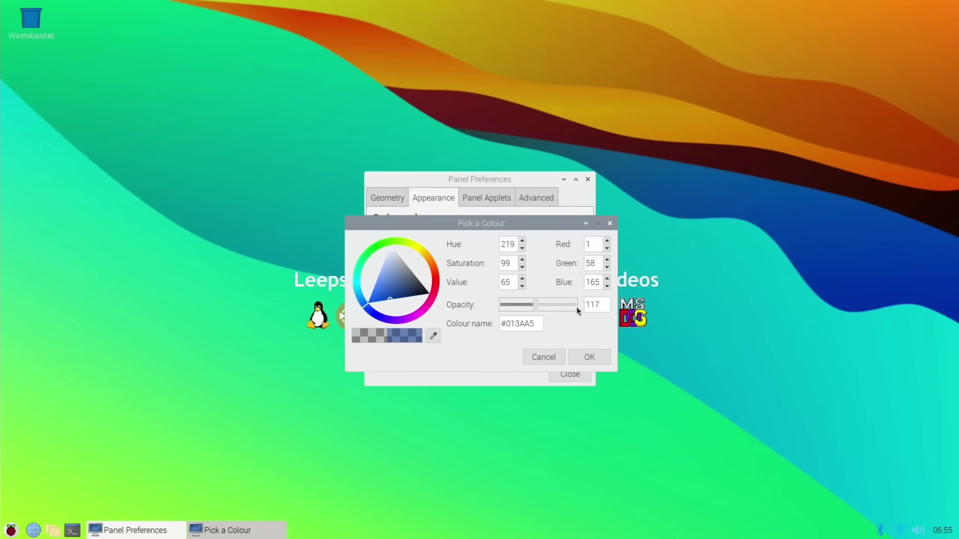
drag(534, 306, 553, 306)
click(589, 357)
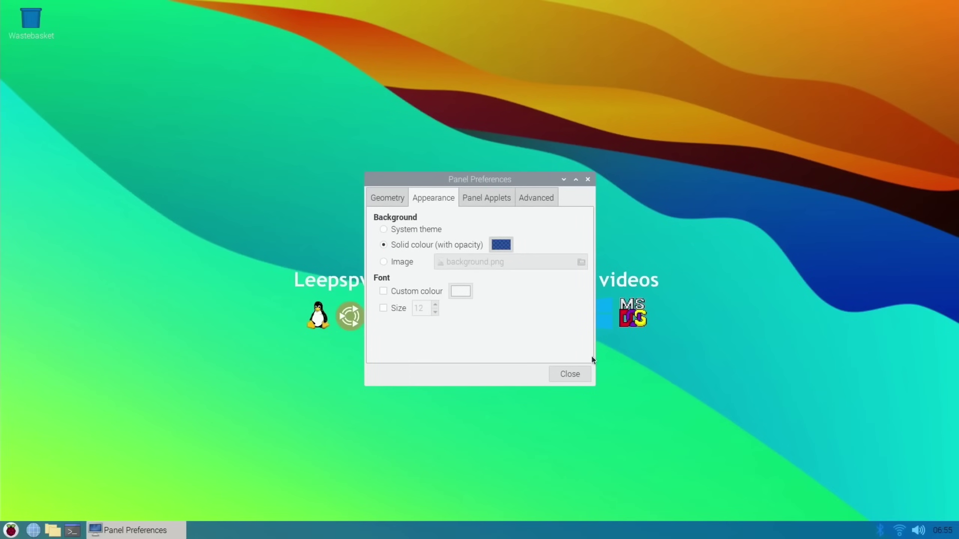
Add the CPU Temperature Monitor applet to the panel from Panel Applets.
click(490, 199)
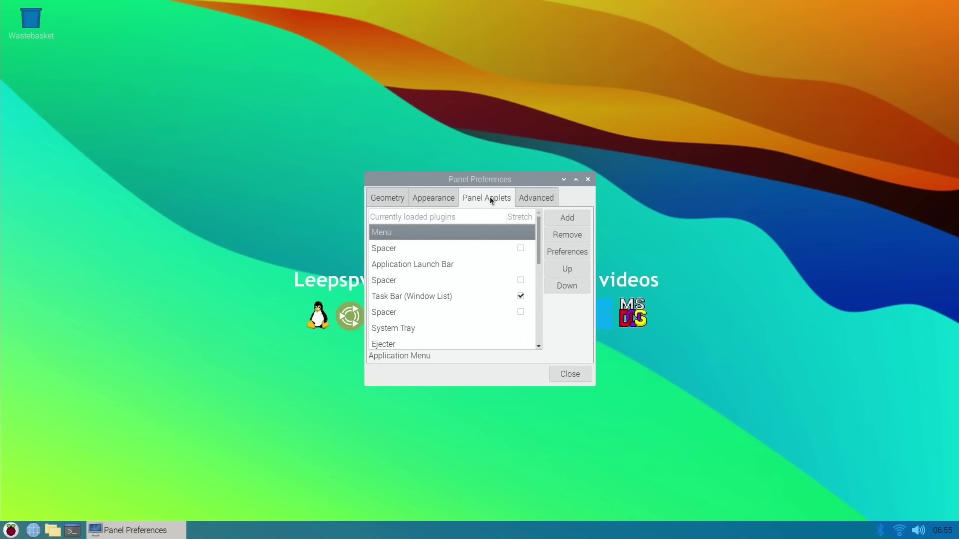
click(559, 218)
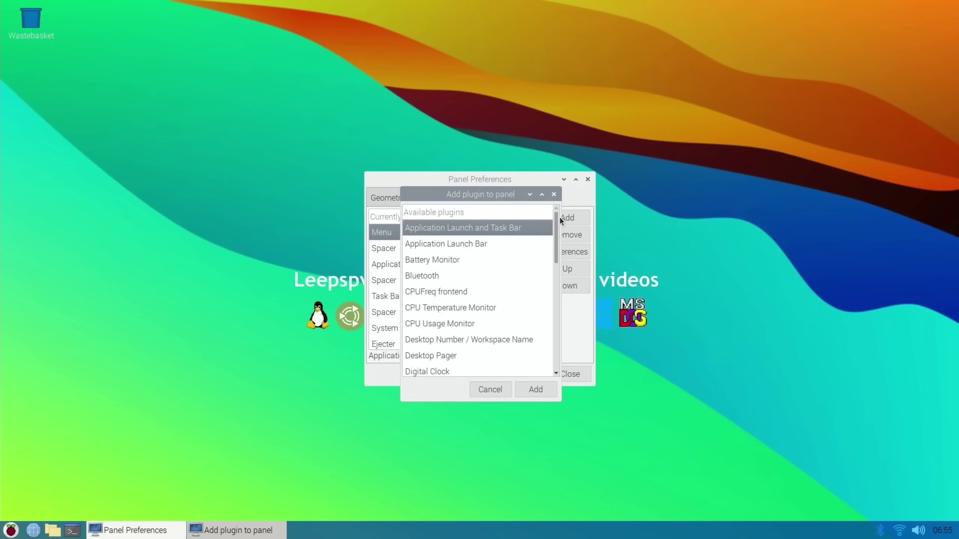
click(460, 309)
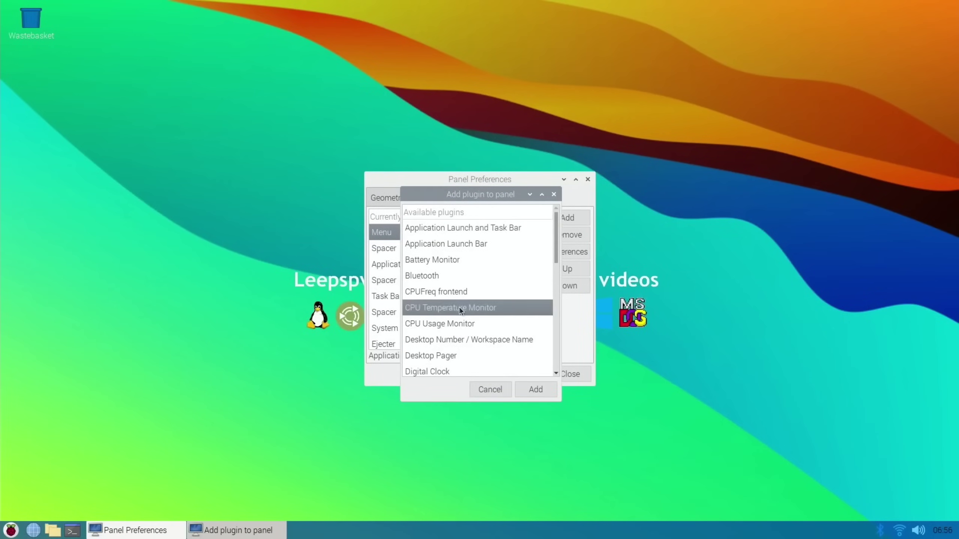
click(535, 389)
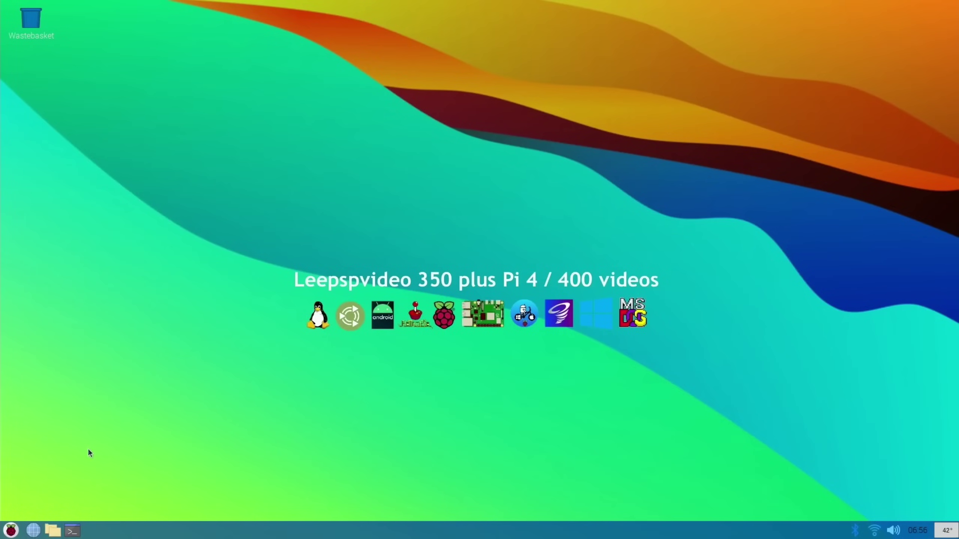
Install neofetch in a terminal with 'sudo apt install neofetch', answering y.
click(72, 531)
text(s)
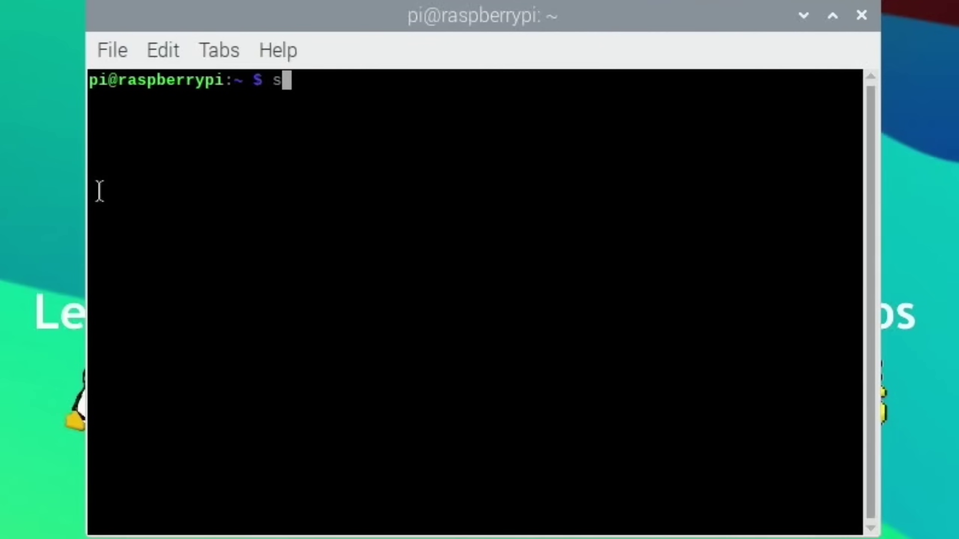
text(udo apt)
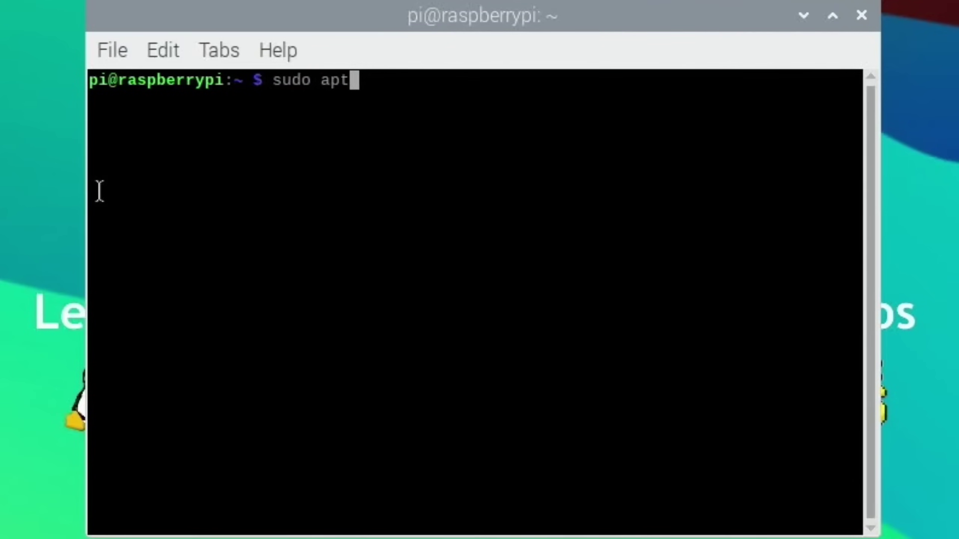
text( insta)
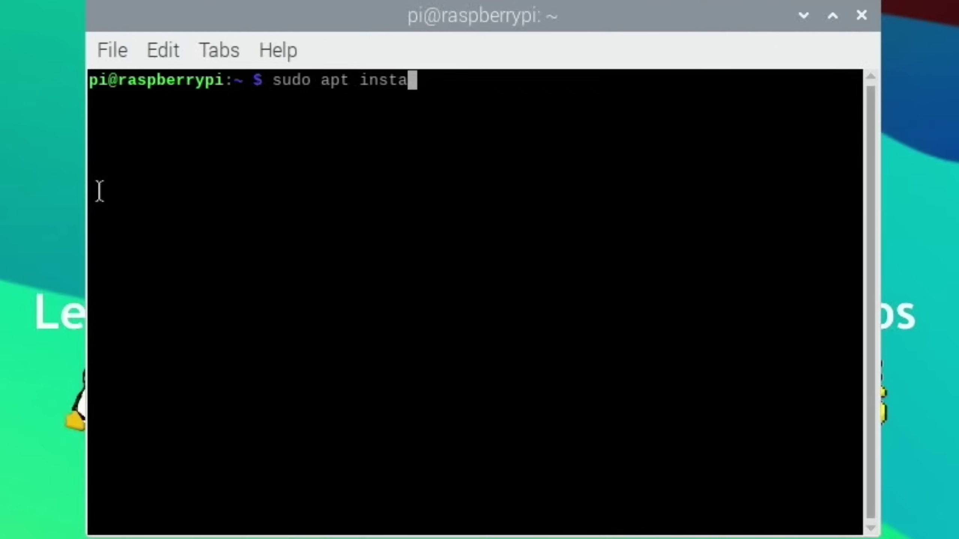
text(ll neofe)
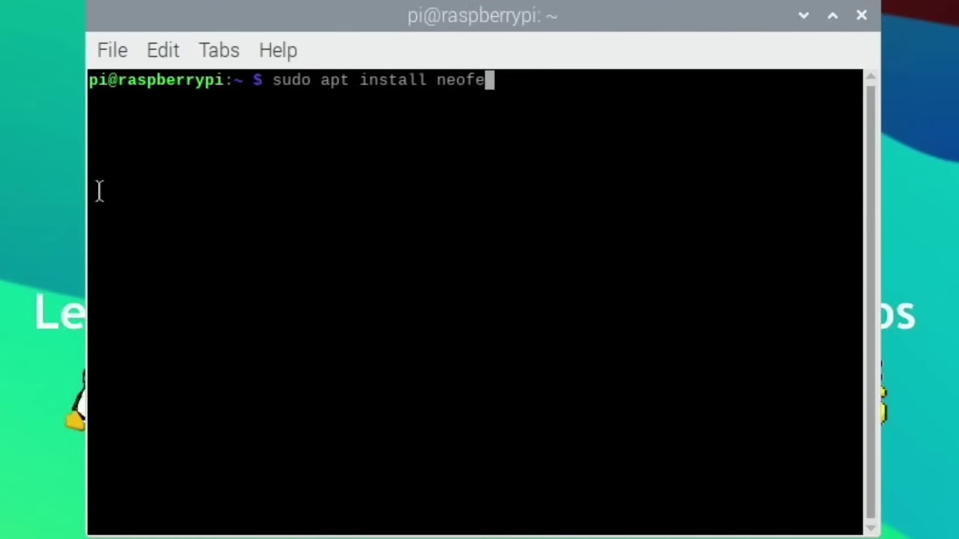
text(tch)
key(Return)
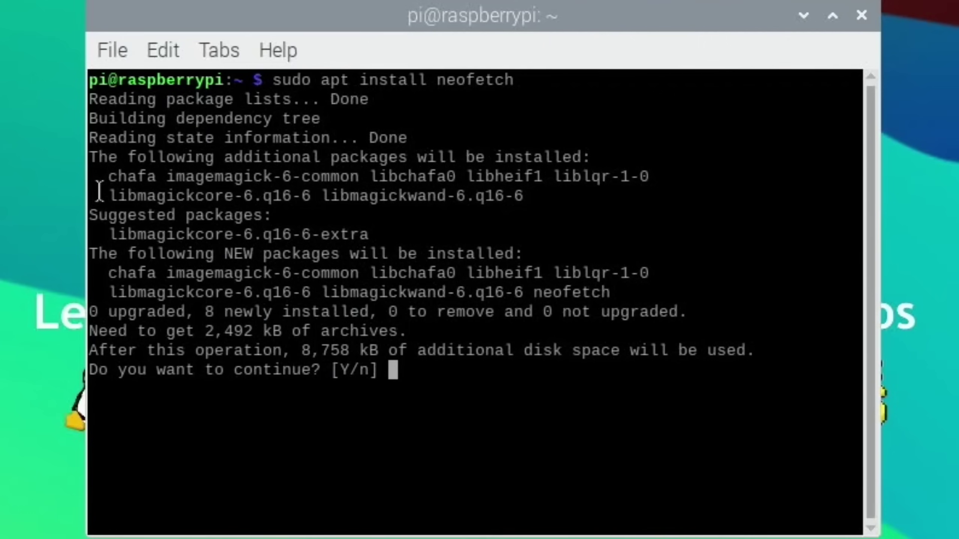
text(y)
key(Return)
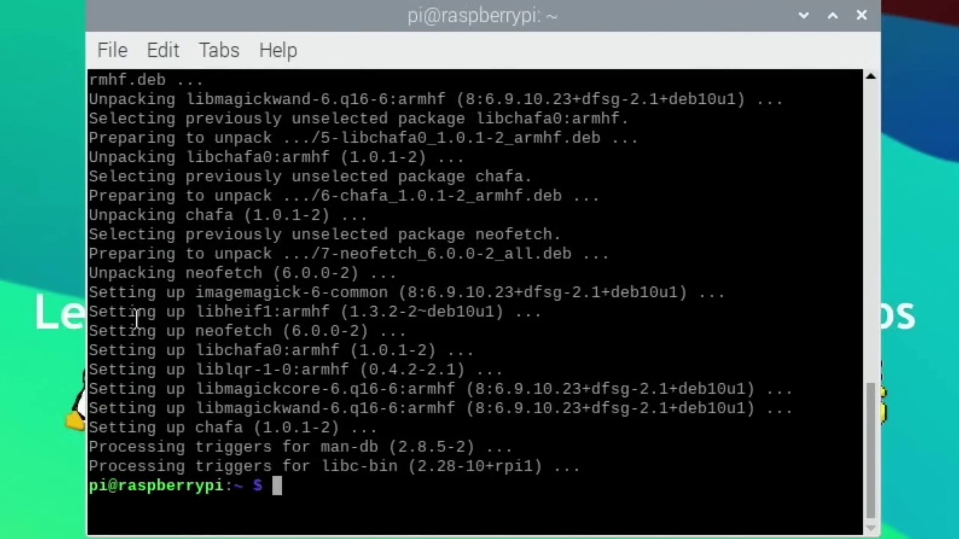
Run neofetch to show the system summary, then close the terminal.
text(neofe)
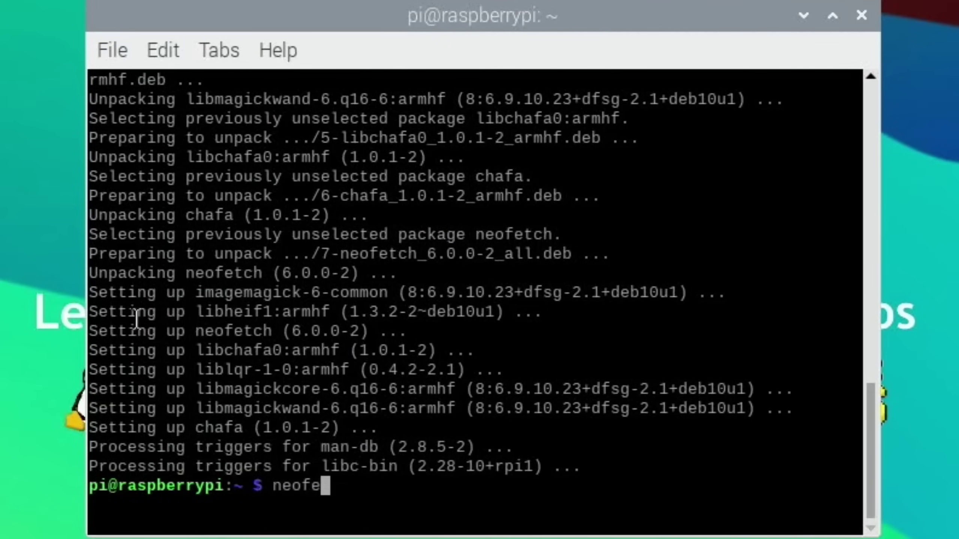
text(tch)
key(Return)
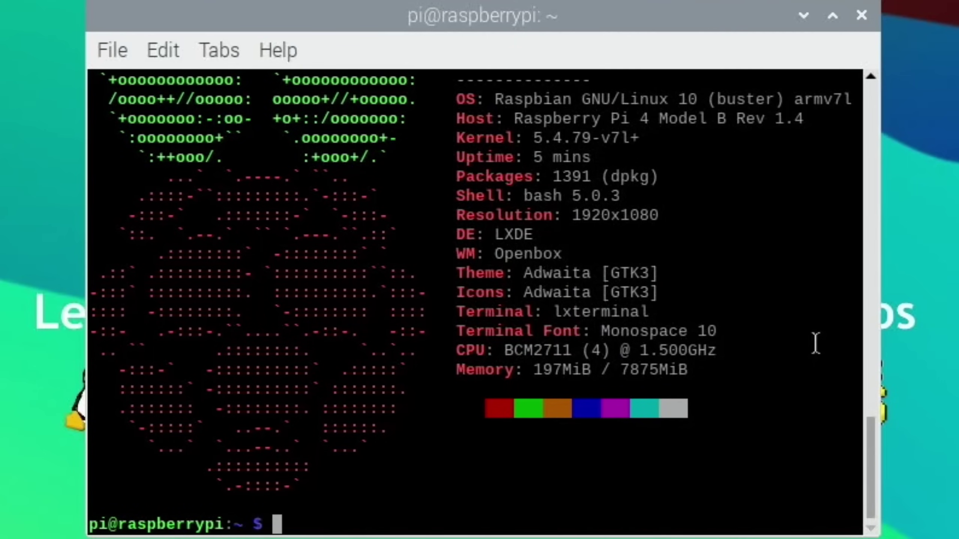
click(861, 14)
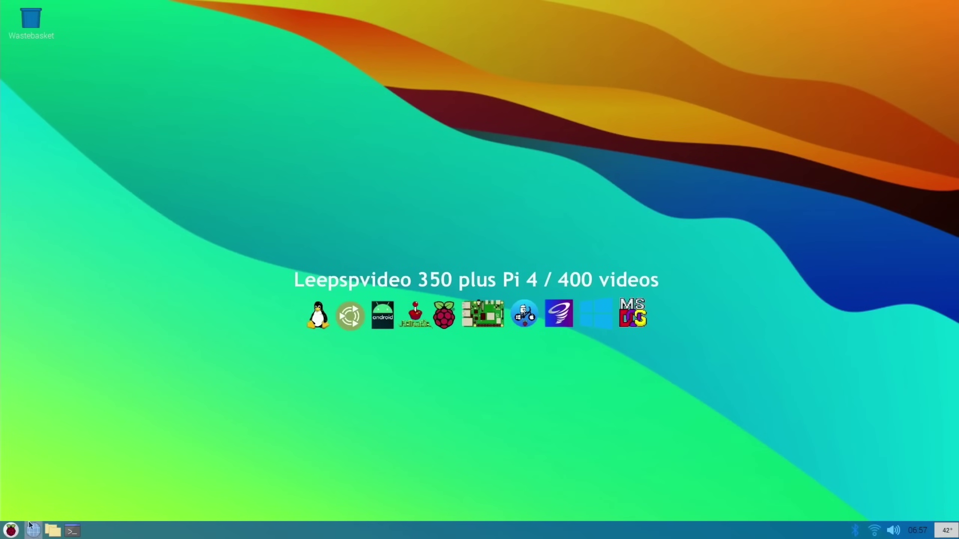
In Chromium, close the Flash tab, search 'pikiss github' and open the PiKISS repository.
click(34, 533)
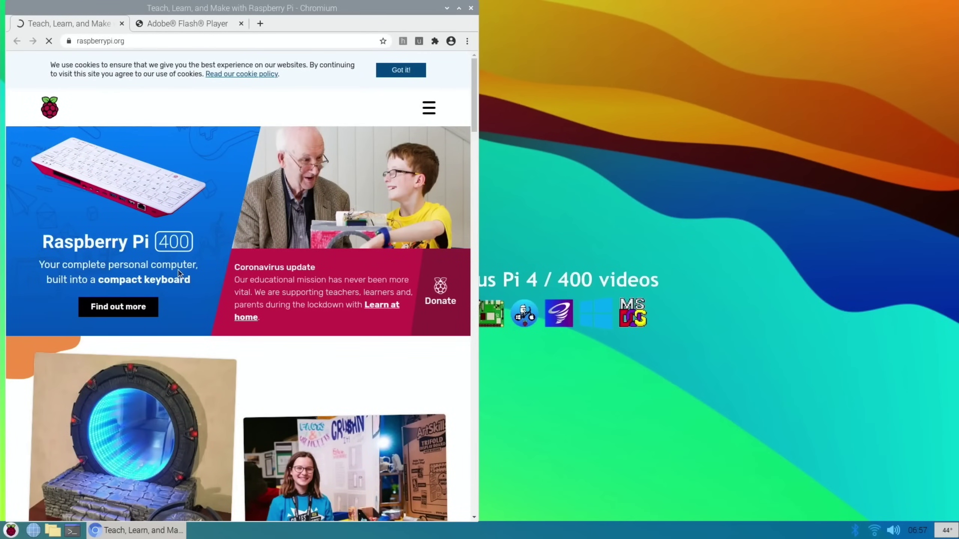
click(241, 25)
click(187, 41)
text(piki)
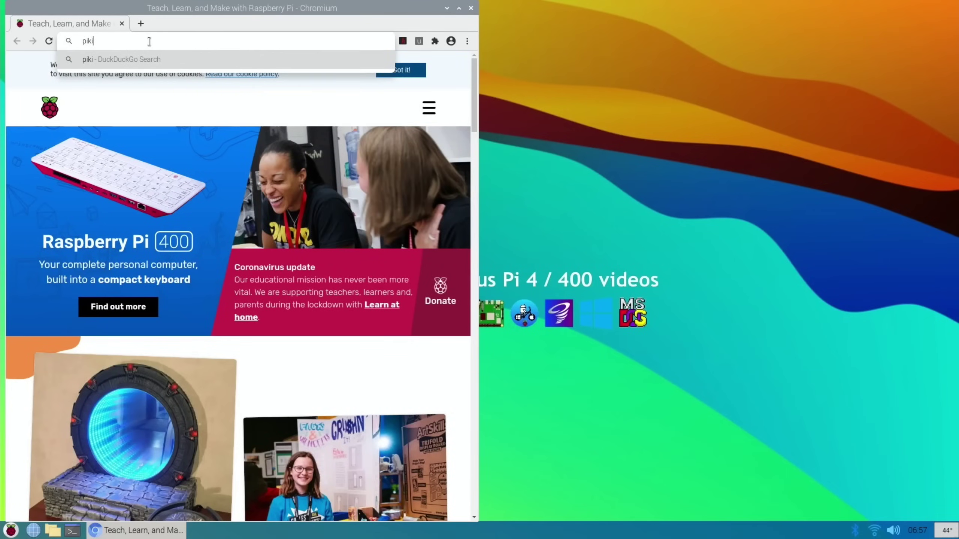
text(ss github)
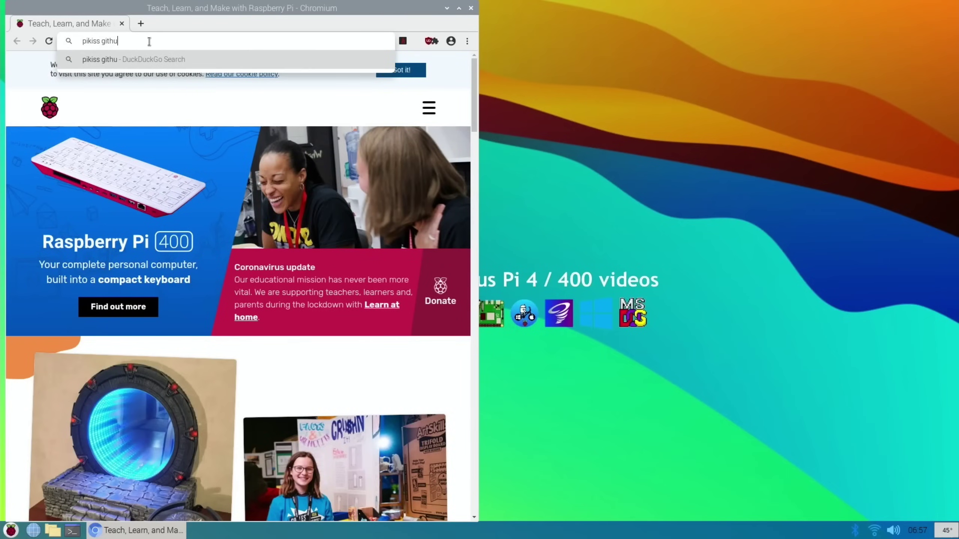
key(Return)
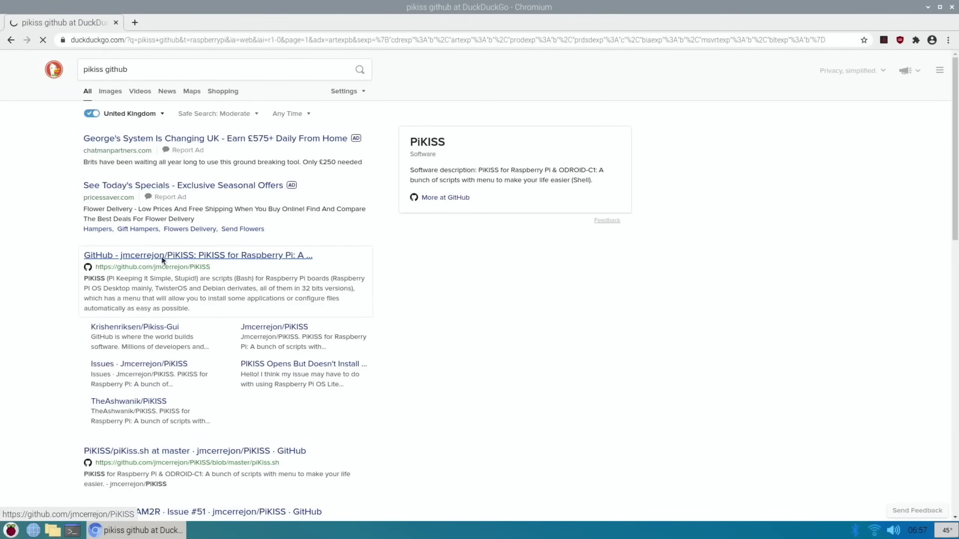
click(162, 256)
scroll(294, 295, down, 8)
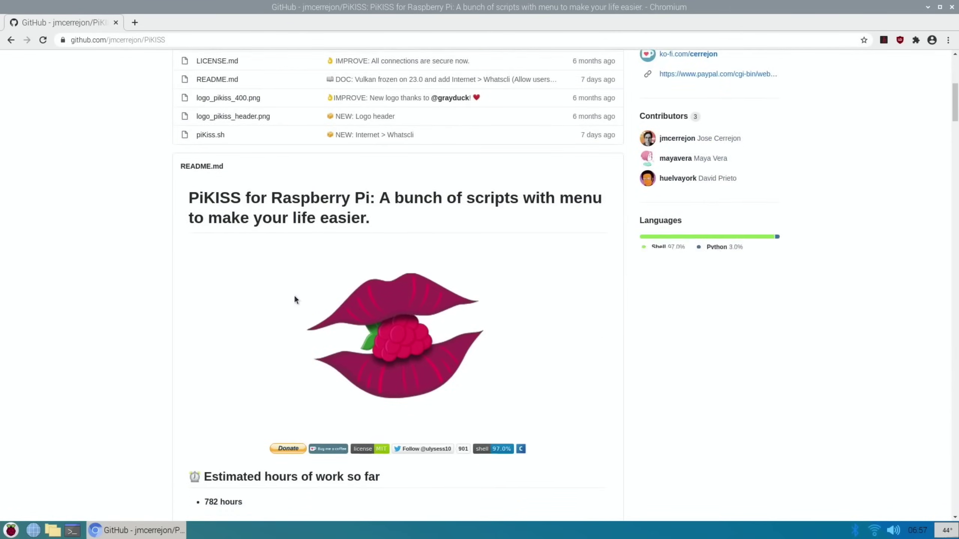
scroll(294, 296, down, 20)
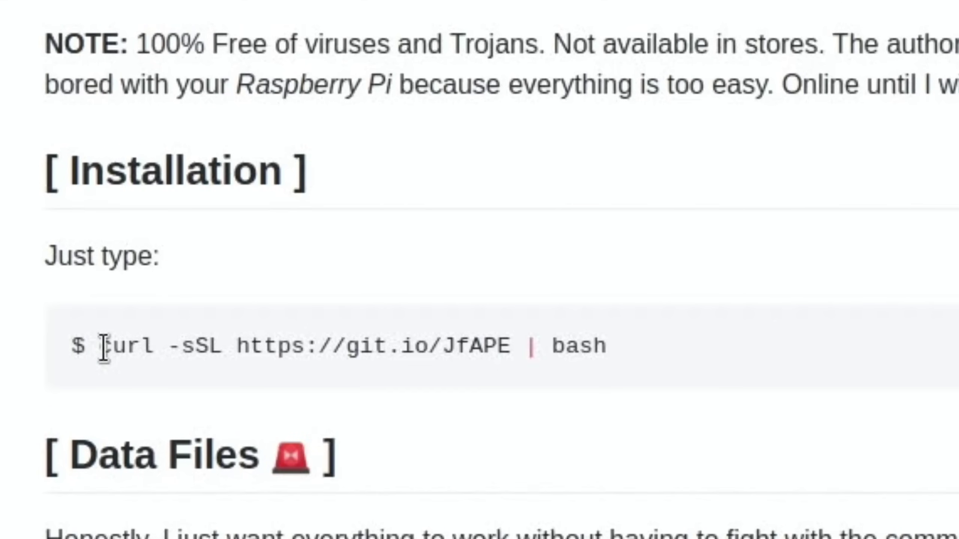
drag(100, 347, 664, 349)
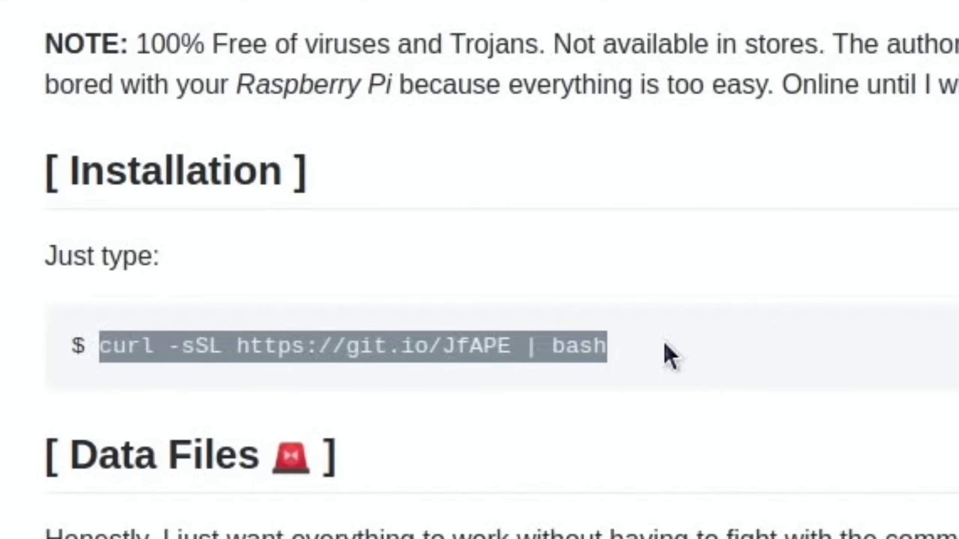
right_click(565, 348)
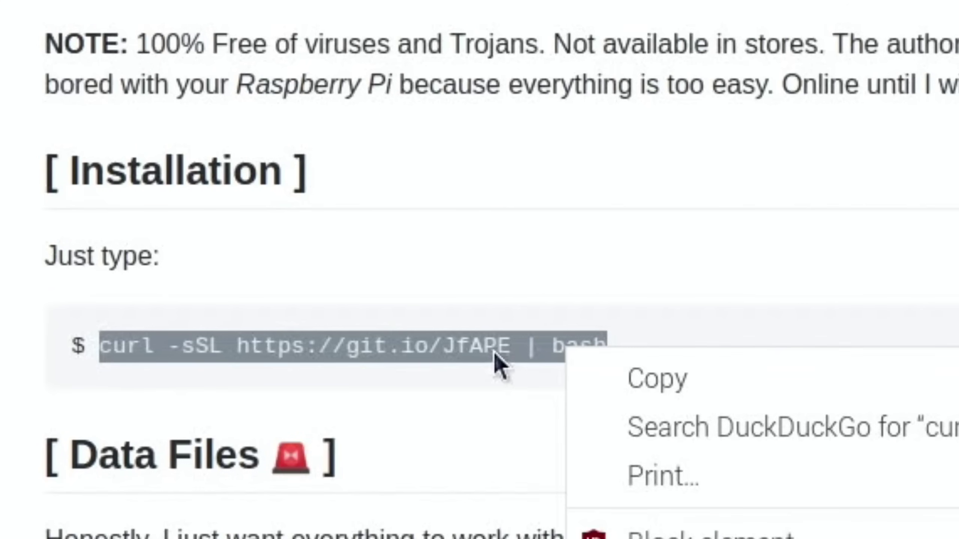
click(589, 379)
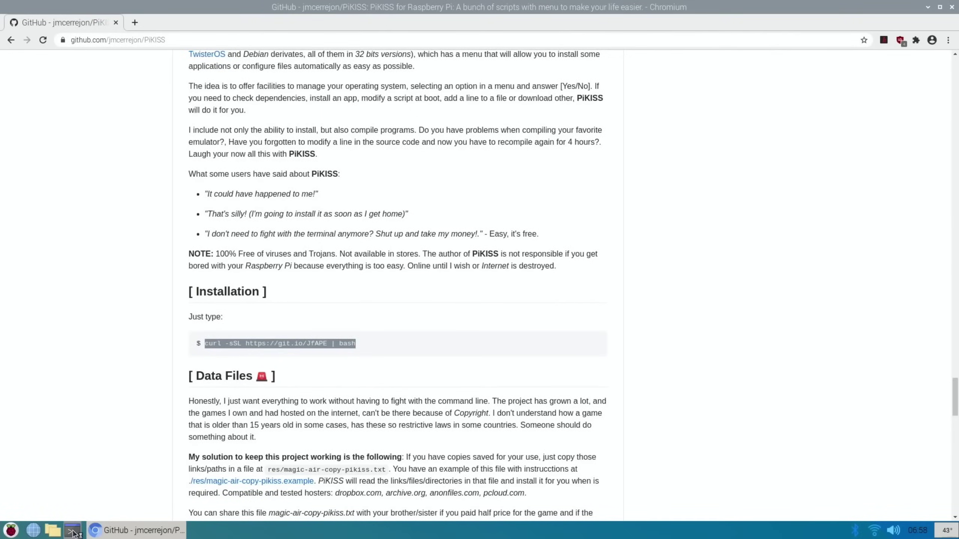
Paste and run the PiKISS curl install command in a new terminal.
click(73, 531)
right_click(134, 156)
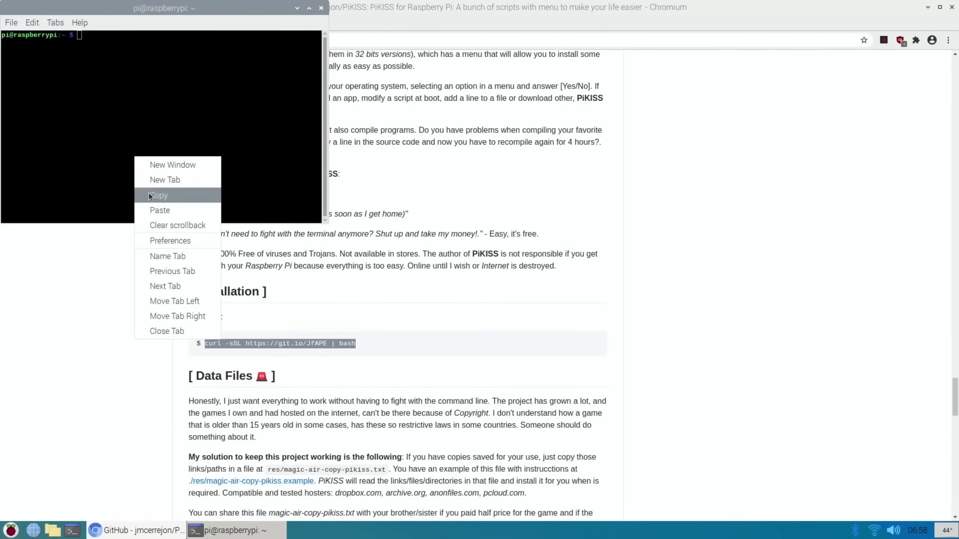
click(155, 210)
key(Return)
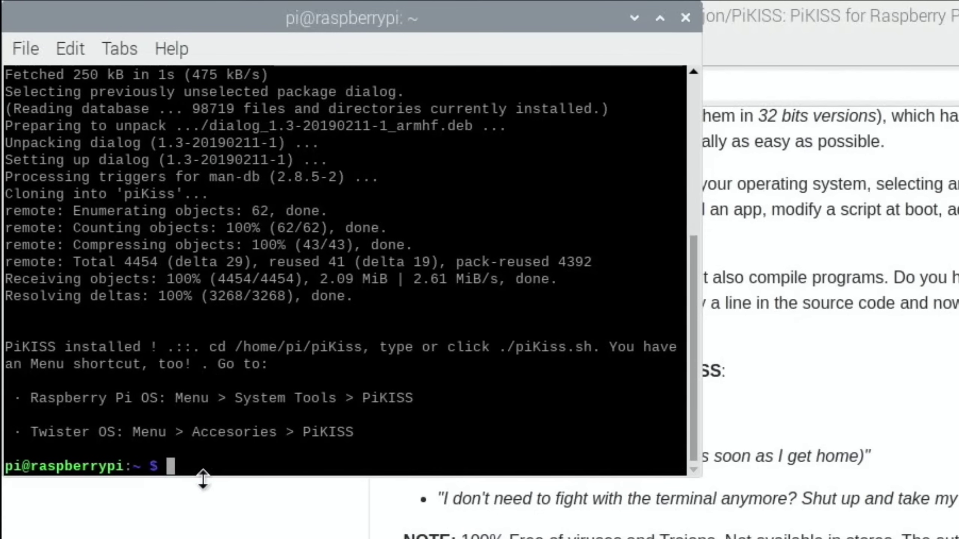
Install GParted with 'sudo apt install gparted', answering y, then close the terminal.
text(sudo apt)
text(install)
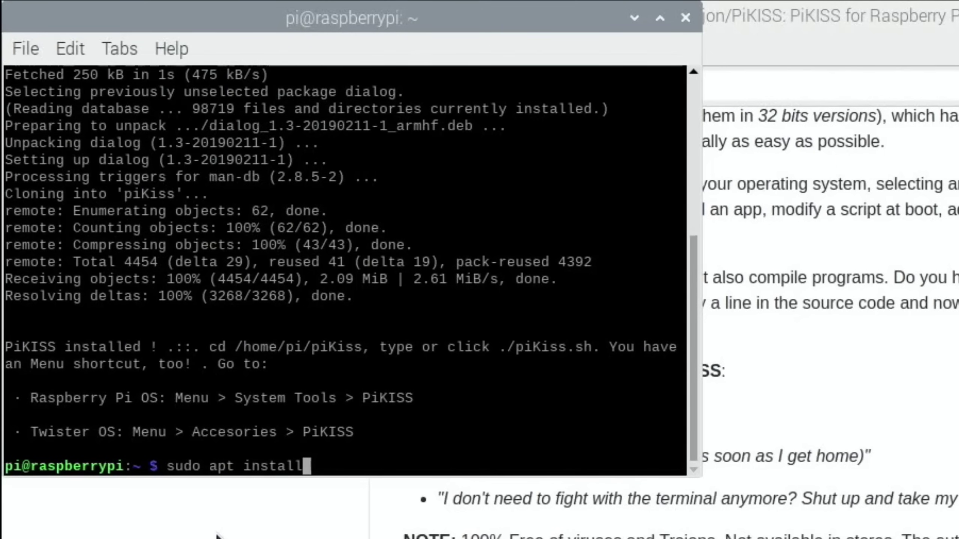
text( gparted)
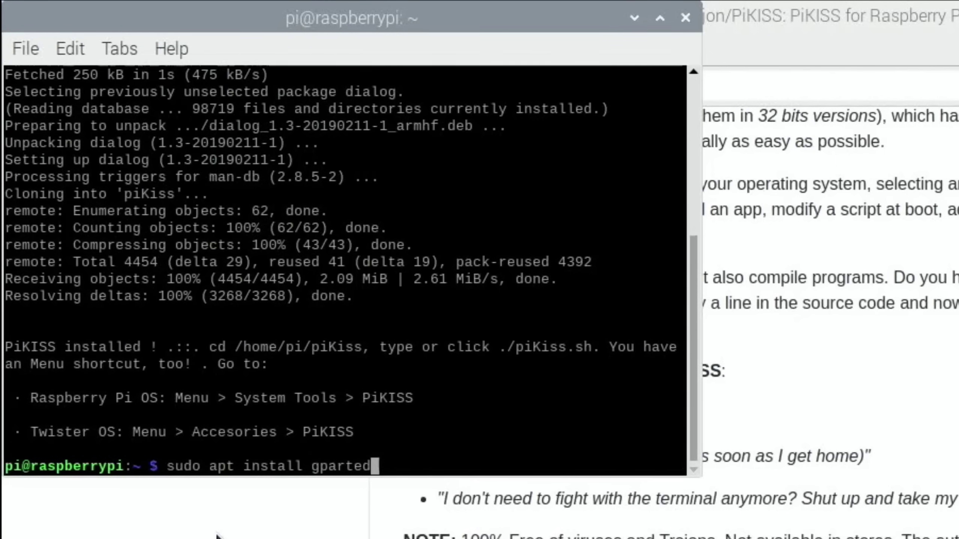
key(Return)
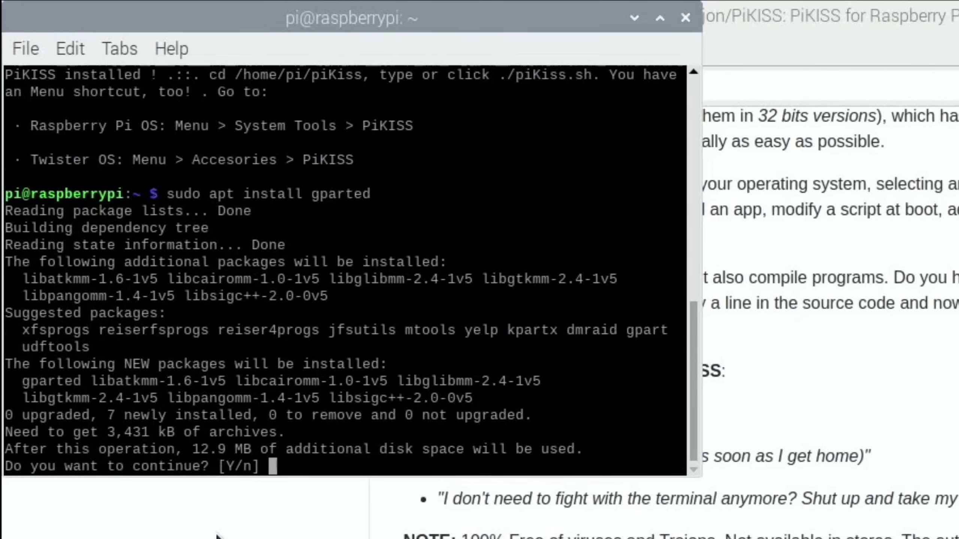
text(y)
key(Return)
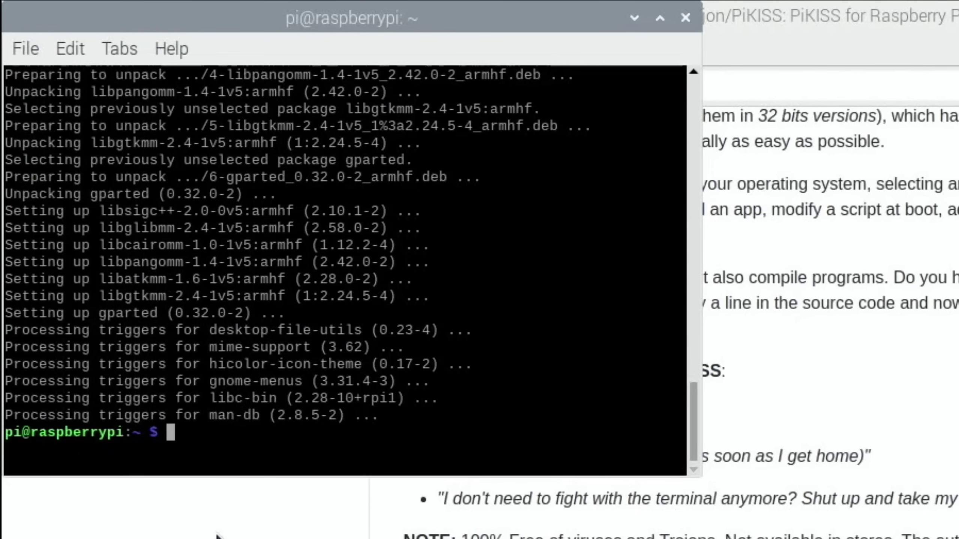
click(685, 20)
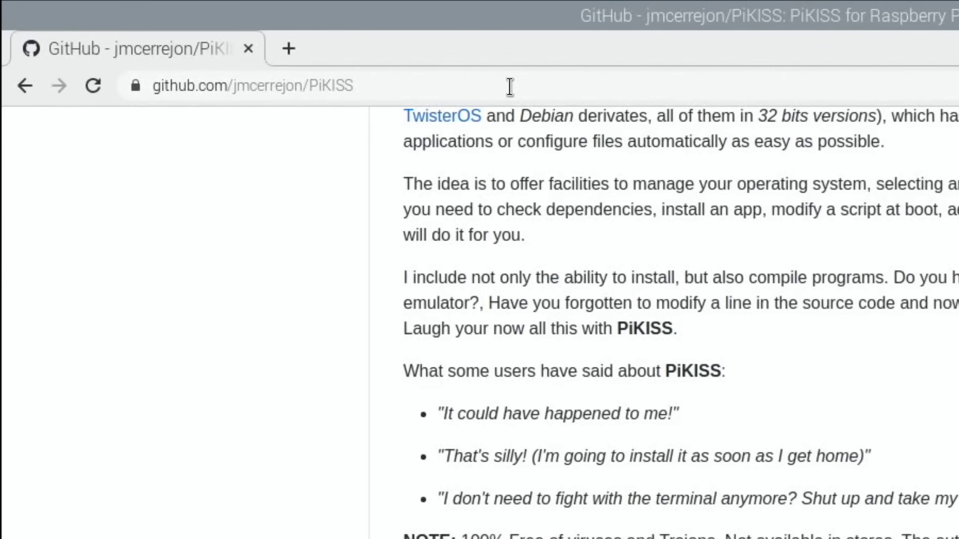
Search the web for 'pi apps github' in Chromium's address bar.
click(509, 87)
text(pi )
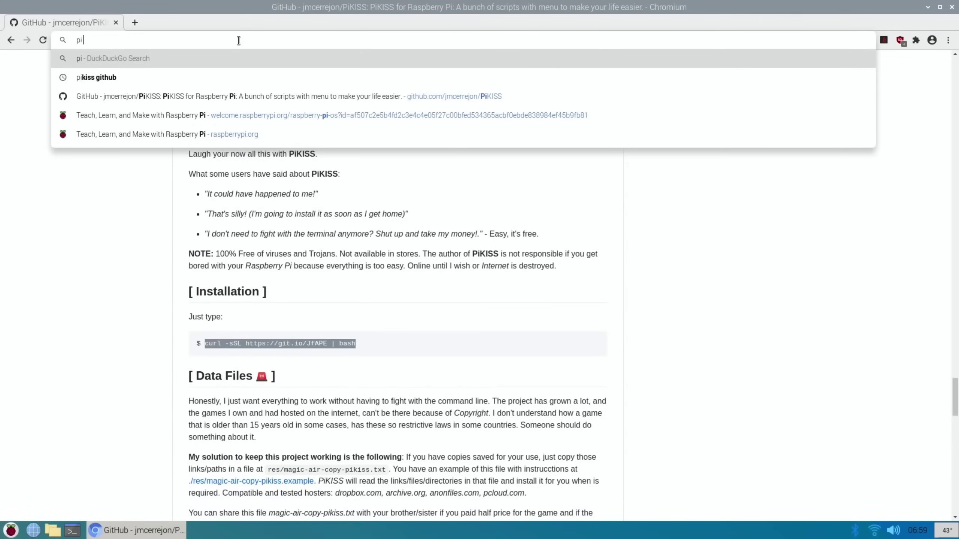
text(apps github)
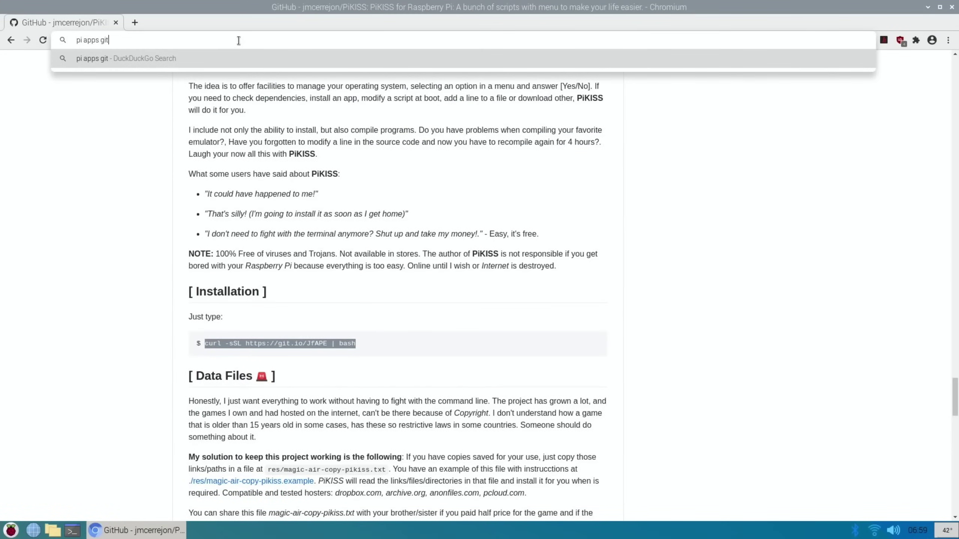
key(Return)
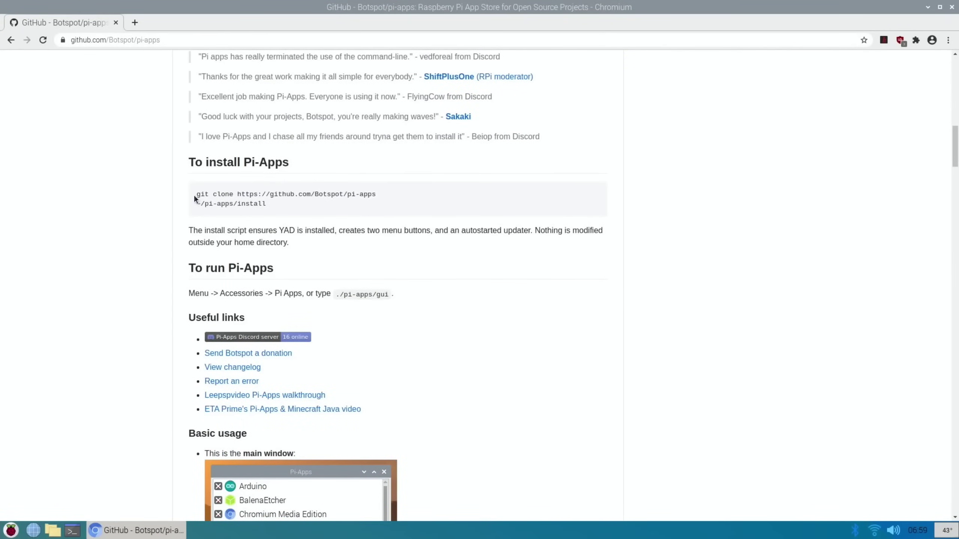
Copy the git clone command from the Botspot/pi-apps GitHub page.
drag(194, 196, 380, 194)
click(380, 193)
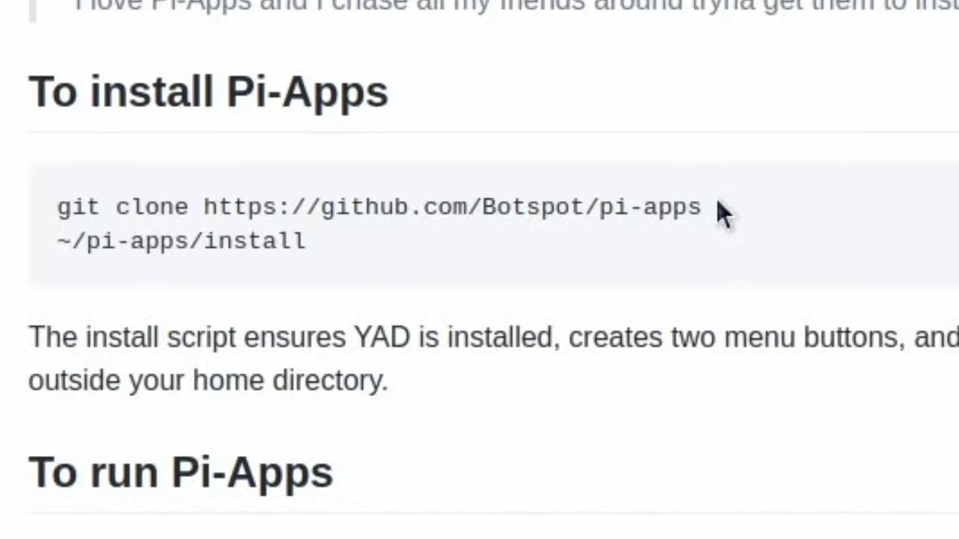
drag(723, 215, 241, 189)
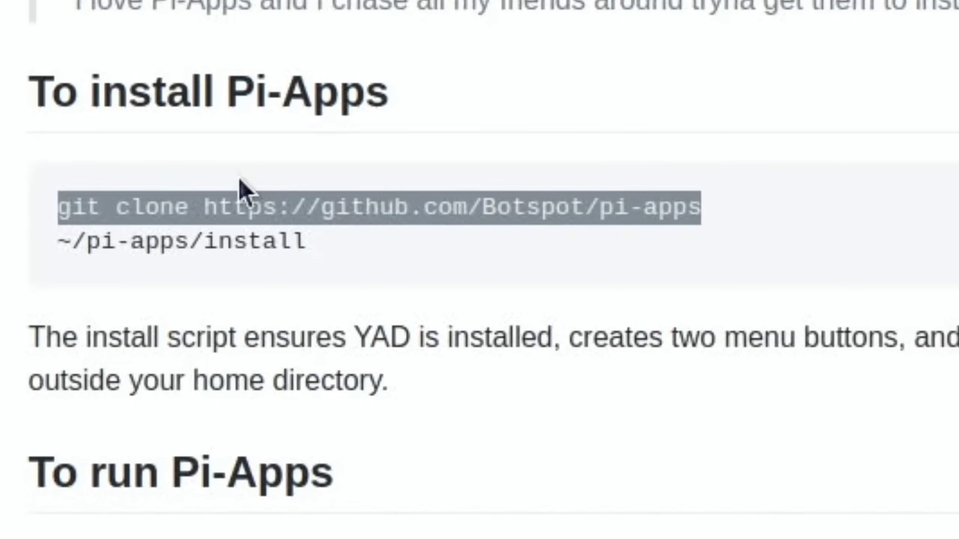
right_click(124, 200)
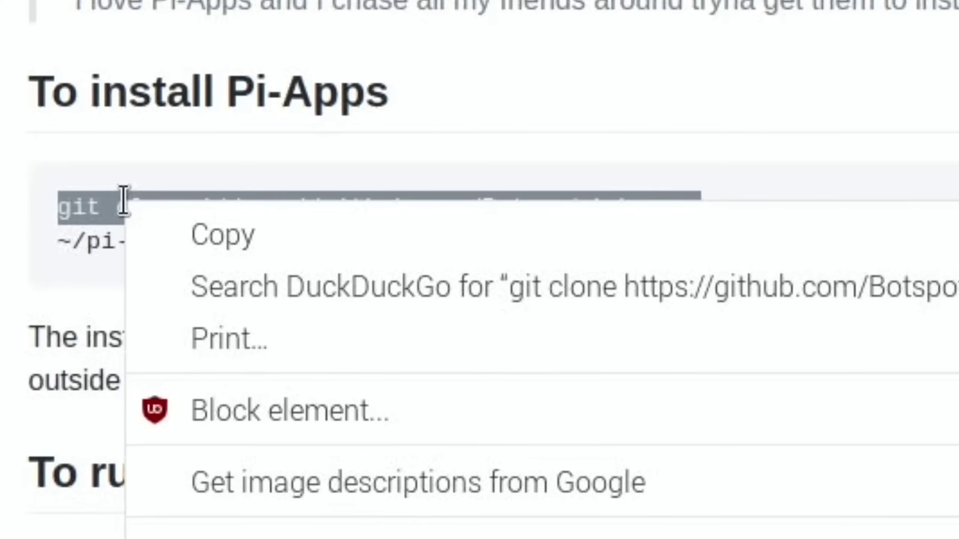
click(188, 236)
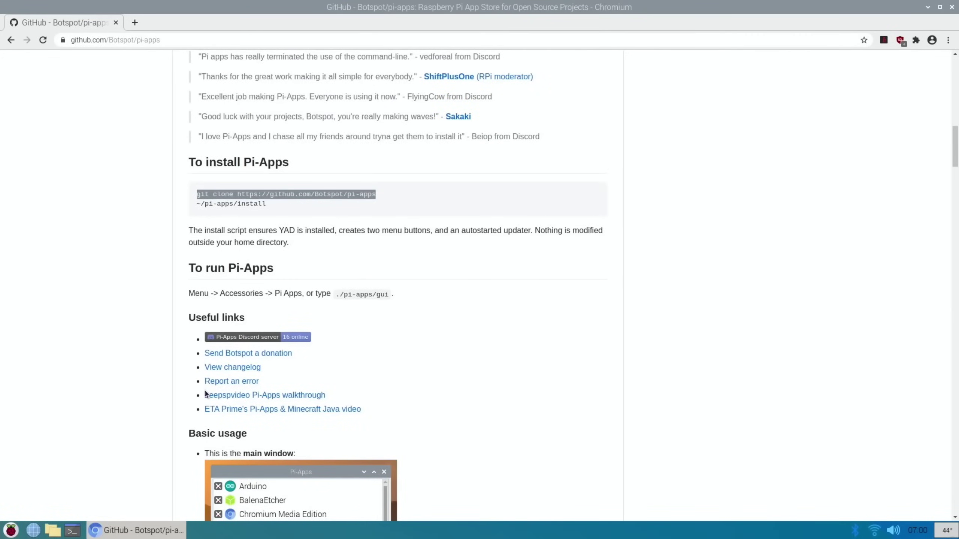
key(ctrl+alt+t)
Clone pi-apps in the terminal, then copy the ~/pi-apps/install command from the page.
right_click(141, 88)
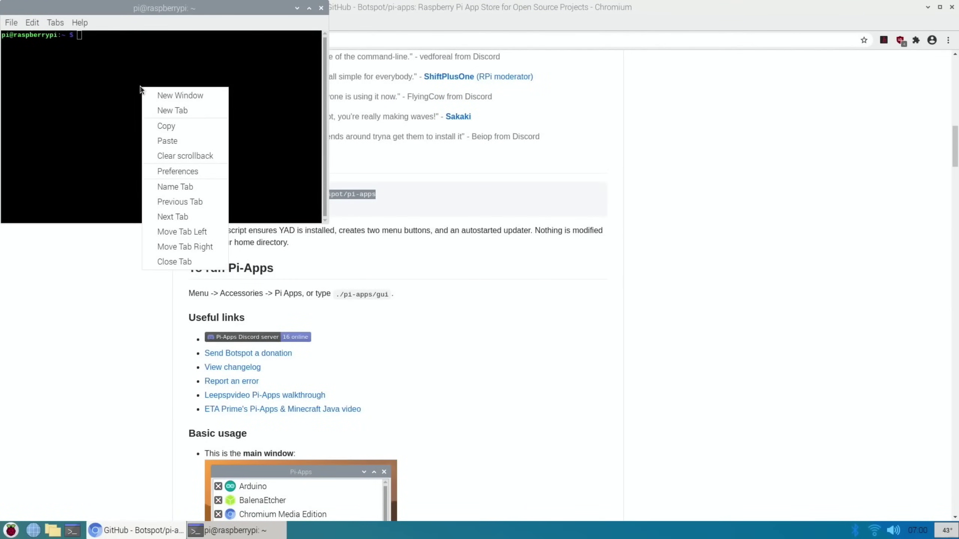
click(170, 141)
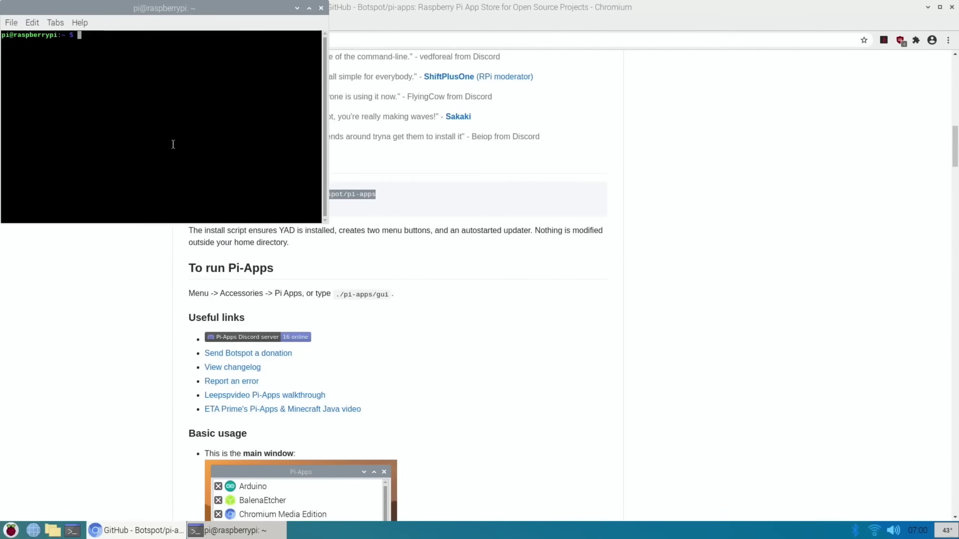
key(Return)
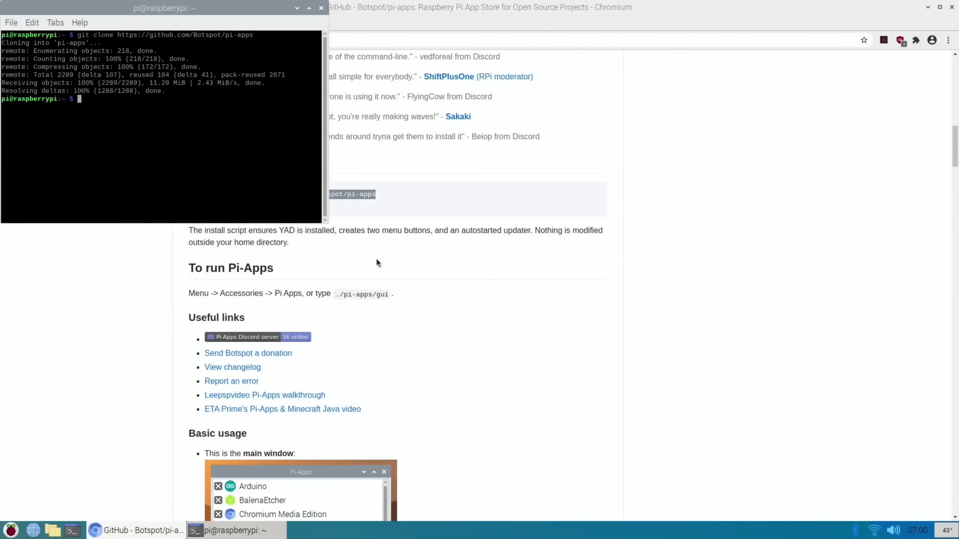
click(376, 258)
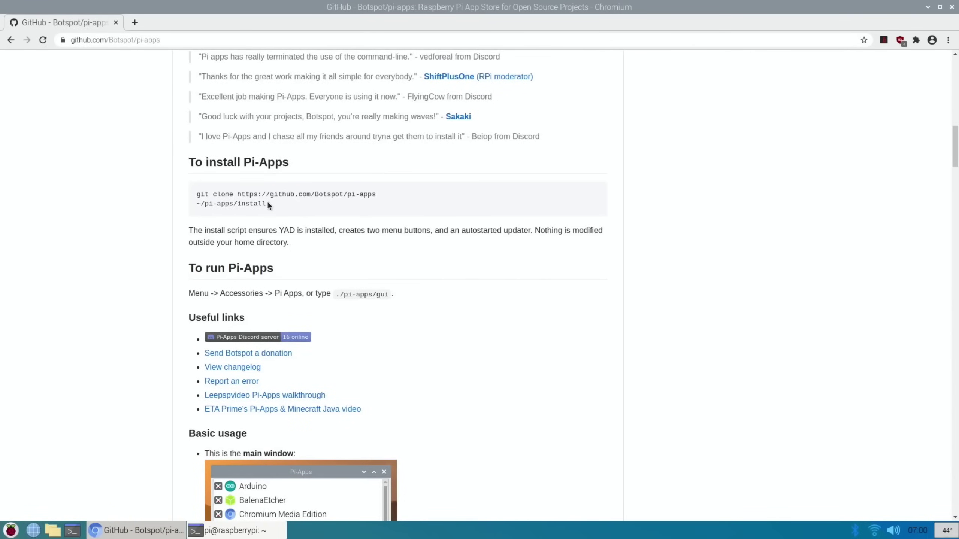
drag(267, 204, 194, 208)
right_click(194, 205)
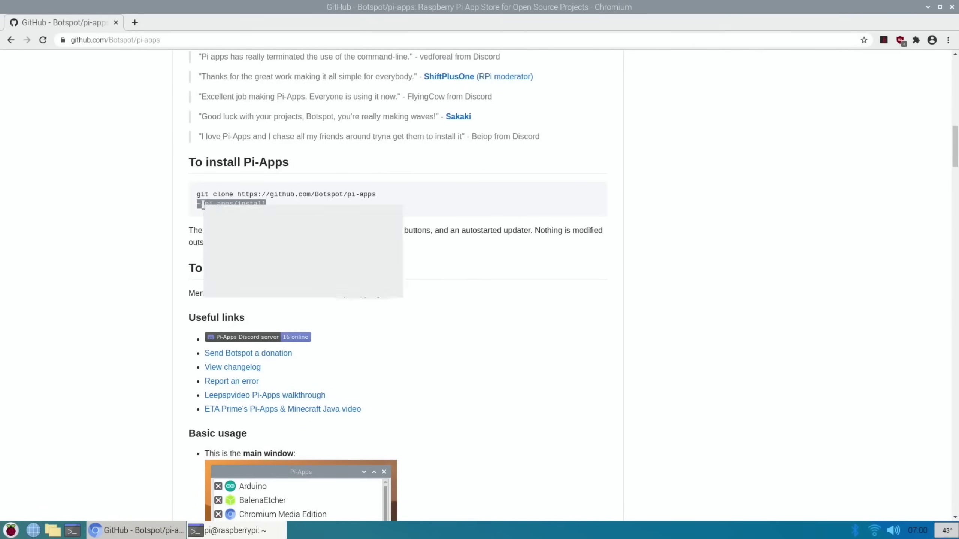
click(219, 213)
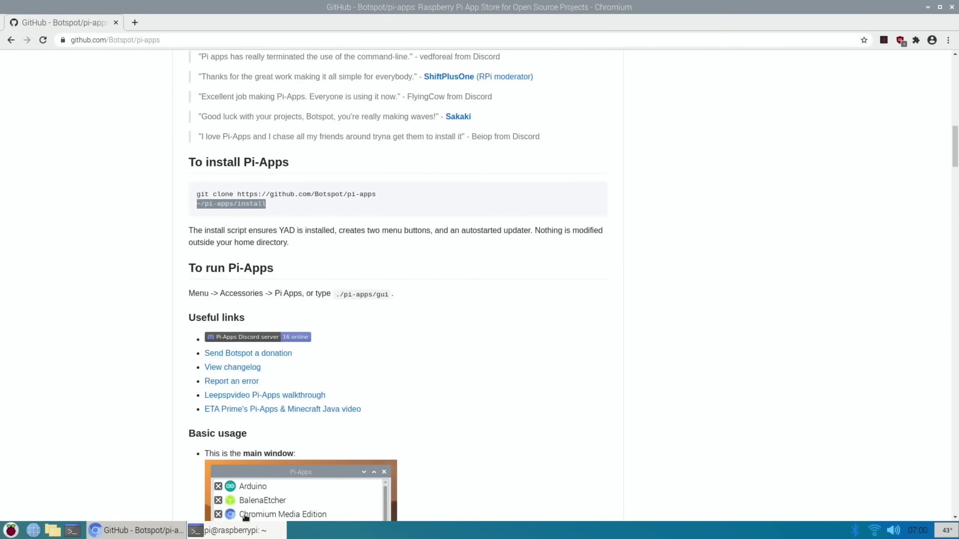
Run ~/pi-apps/install in the terminal and answer y to install YAD.
click(238, 530)
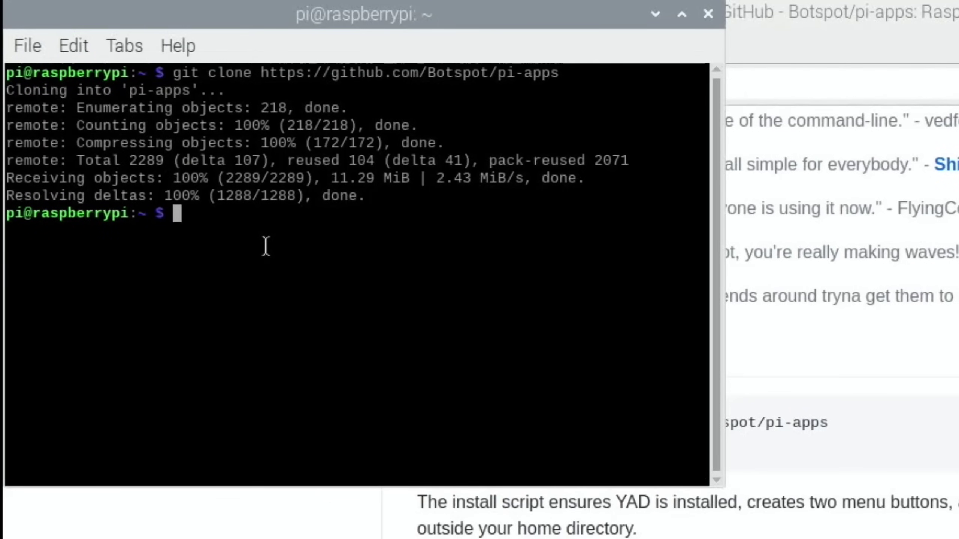
right_click(266, 247)
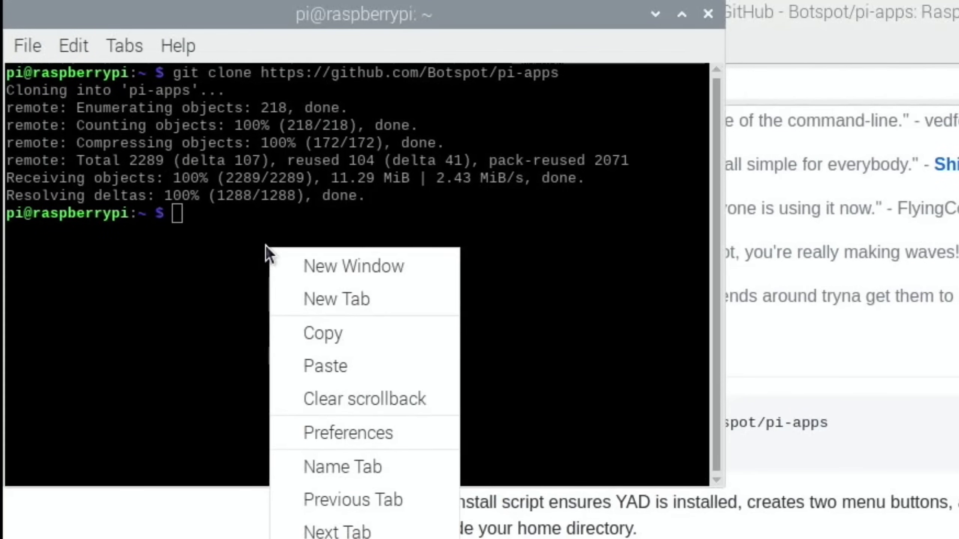
click(309, 355)
key(Return)
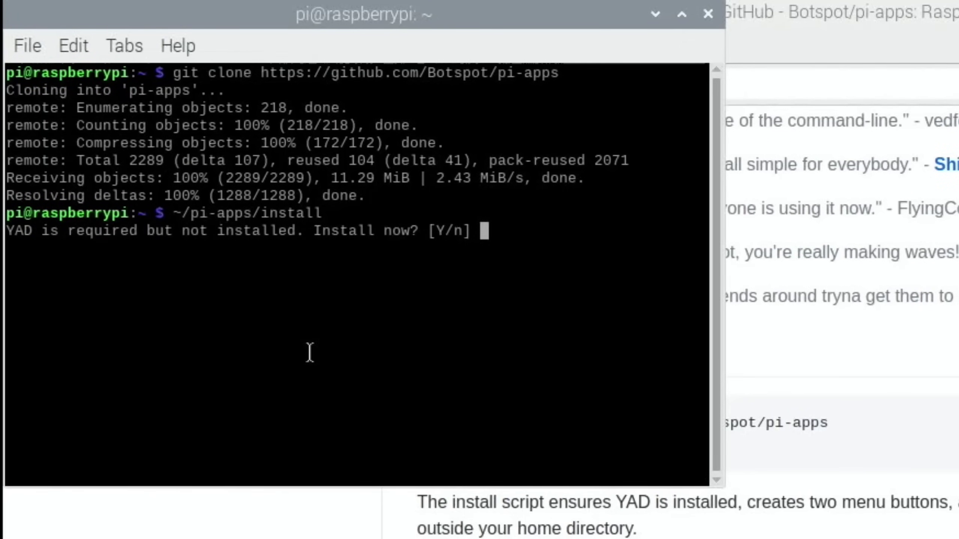
text(y)
key(Return)
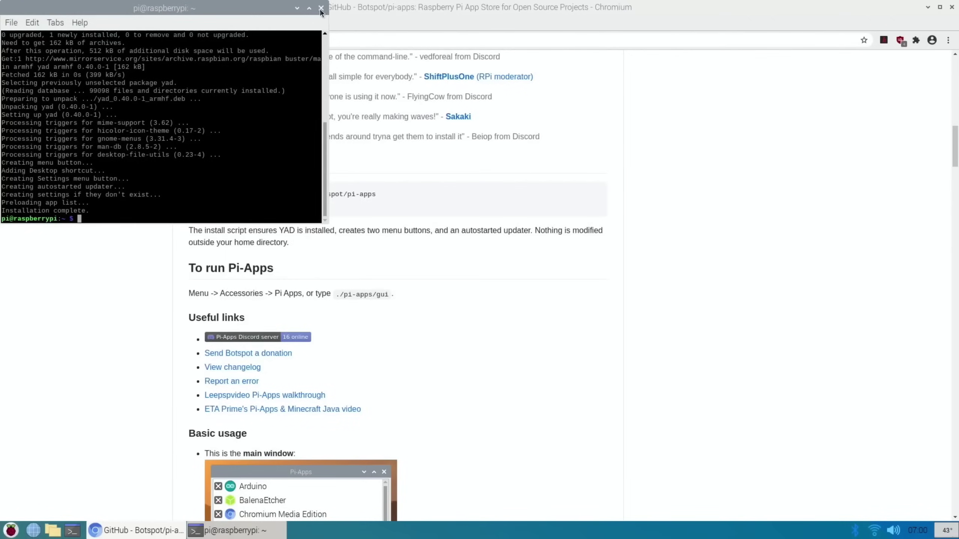
Close the finished terminal and the Chromium window.
click(708, 14)
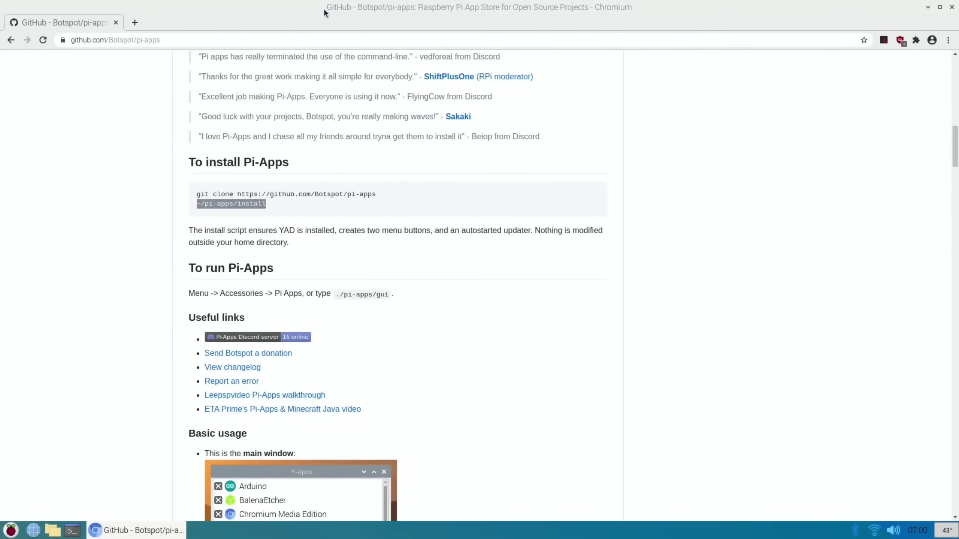
click(950, 8)
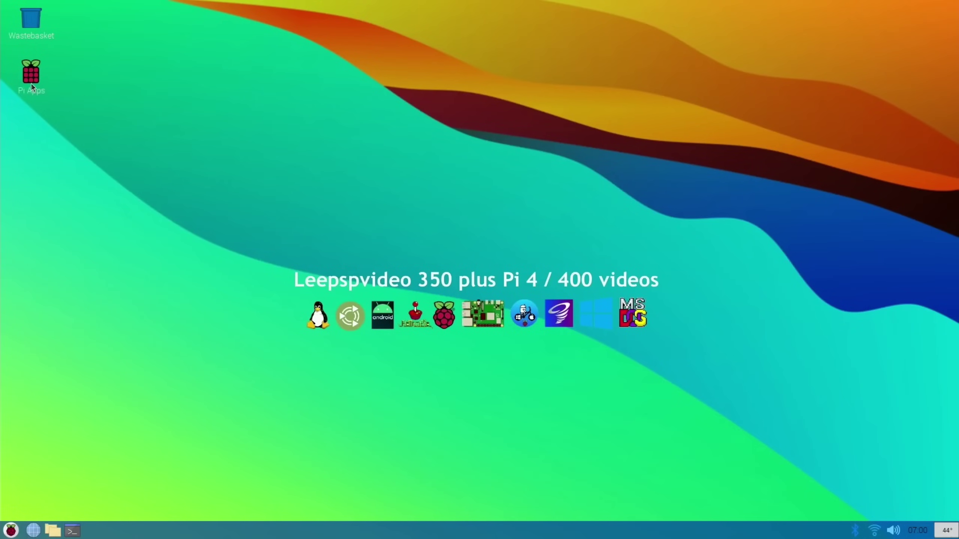
click(11, 531)
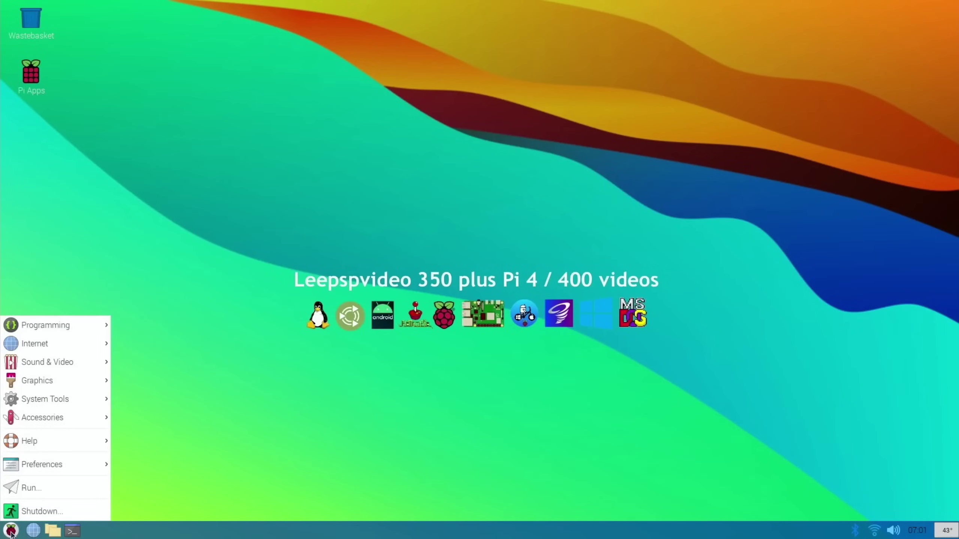
mouse_move(42, 398)
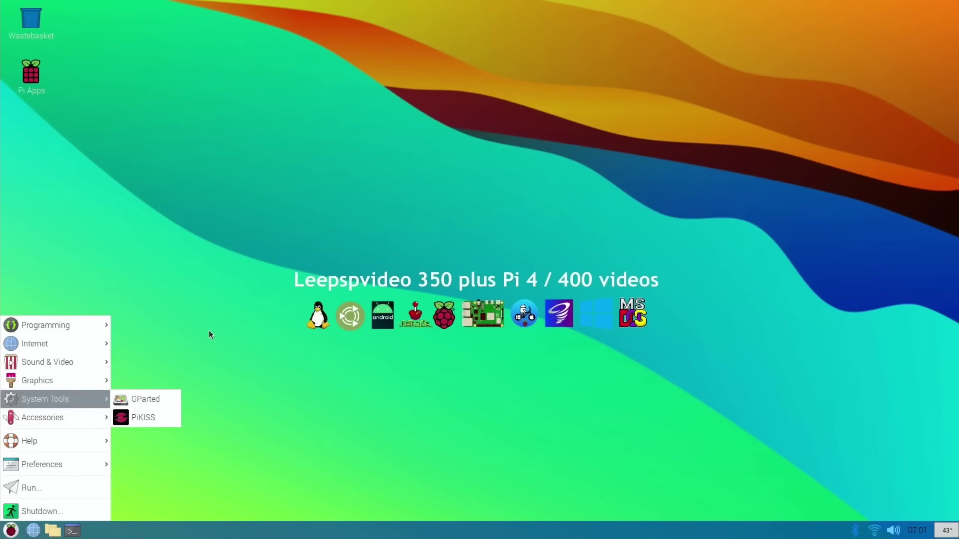
click(30, 78)
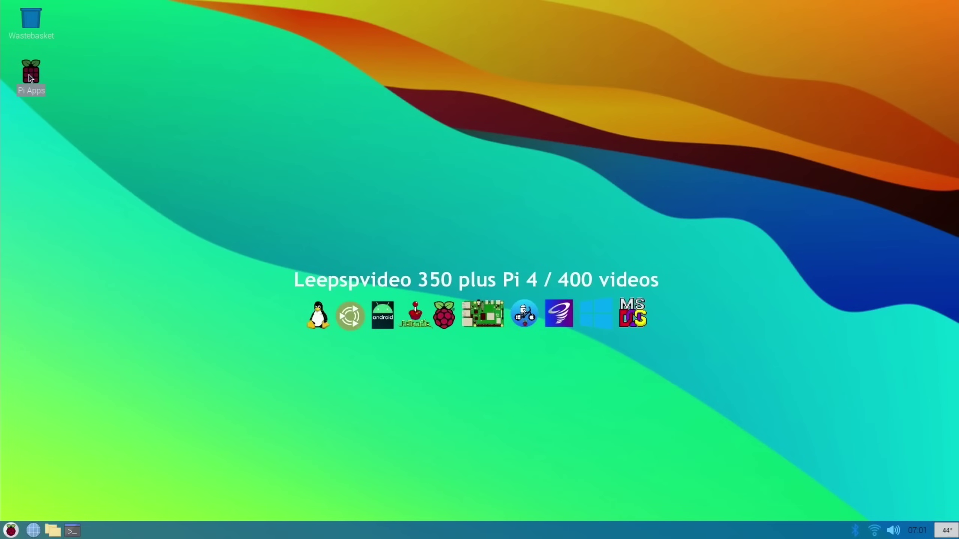
Launch Pi-Apps from its desktop icon and select CommanderPi in the app list.
double_click(30, 79)
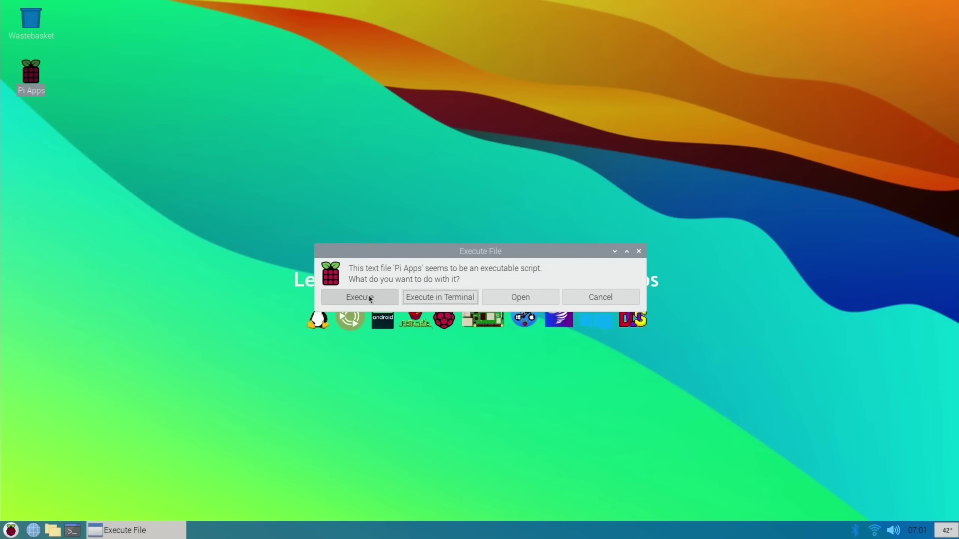
click(414, 299)
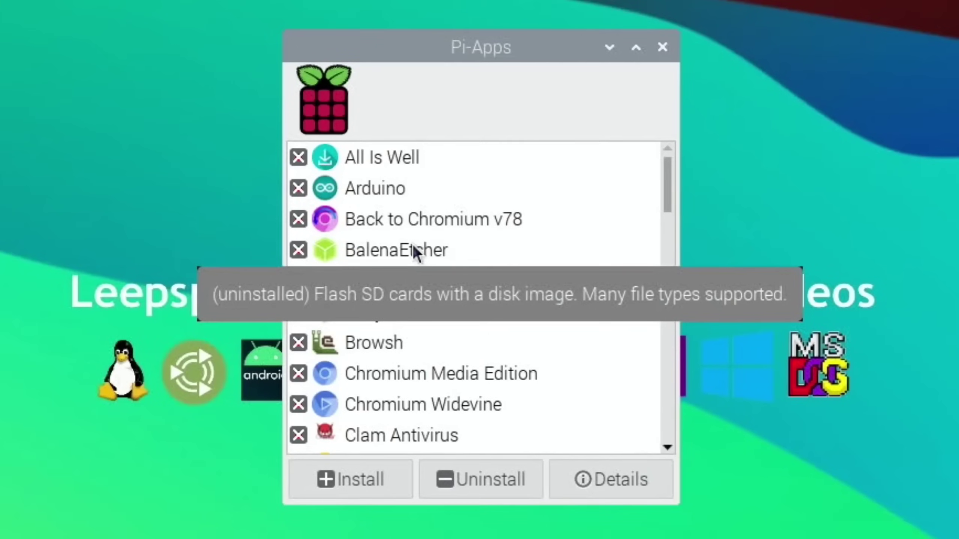
scroll(491, 254, down, 3)
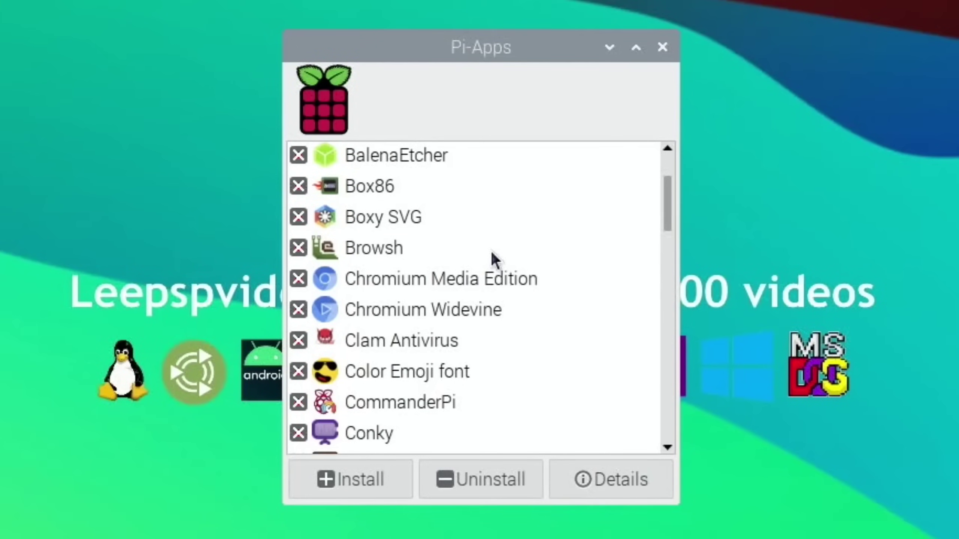
click(324, 405)
Install CommanderPi from its Pi-Apps page.
click(361, 482)
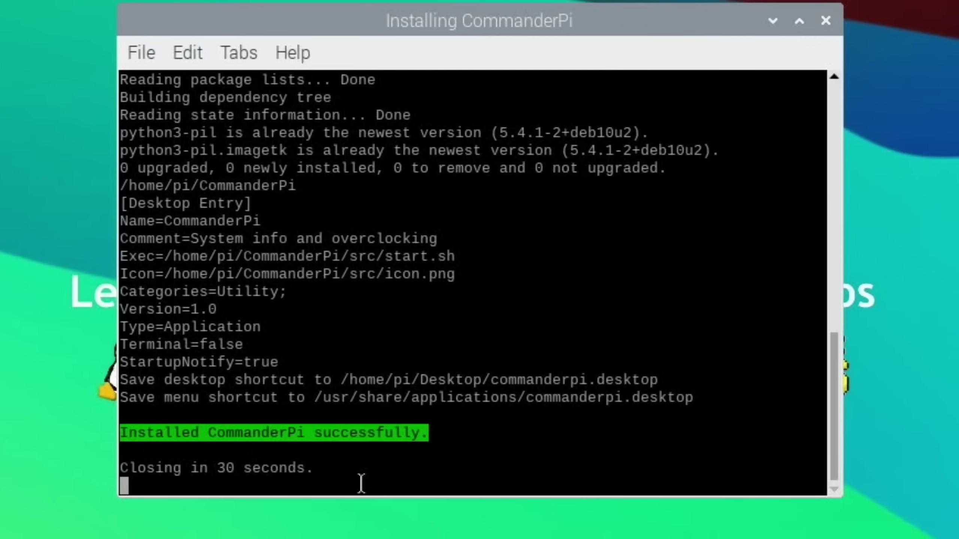
Close the installer and Pi-Apps, then run CommanderPi from its desktop shortcut.
click(825, 20)
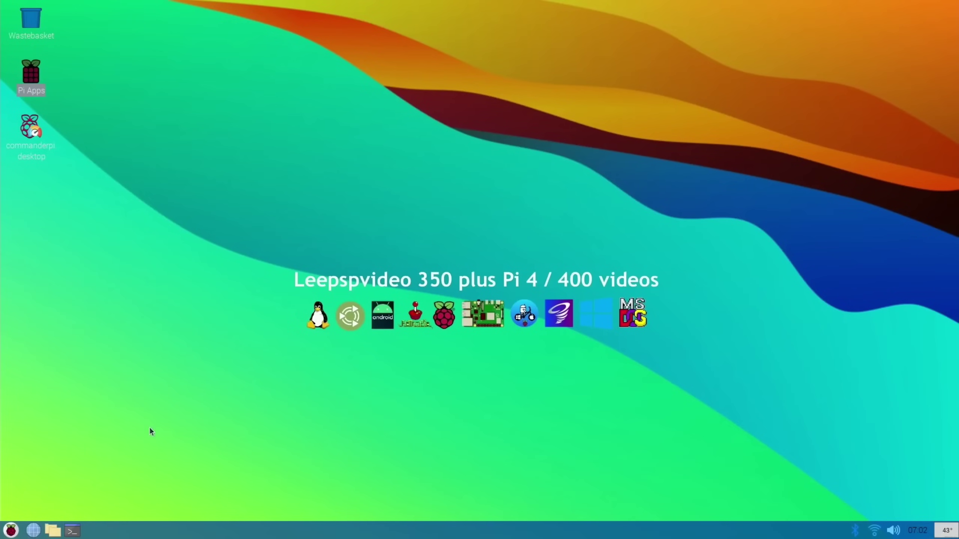
double_click(34, 131)
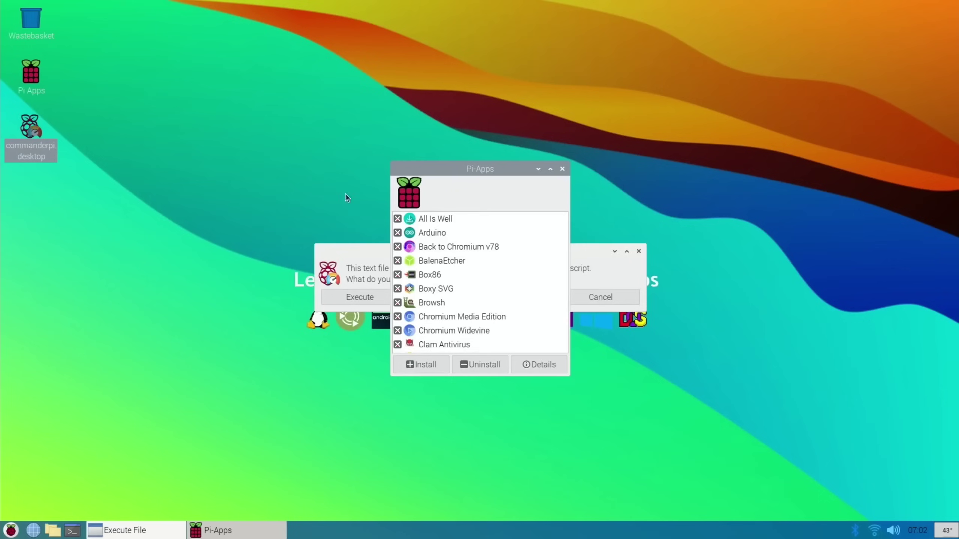
click(560, 171)
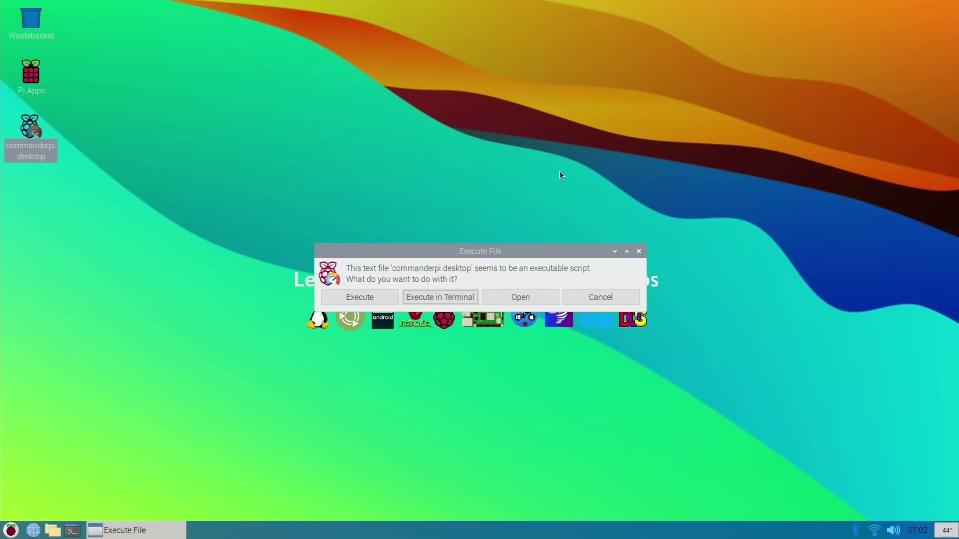
click(424, 297)
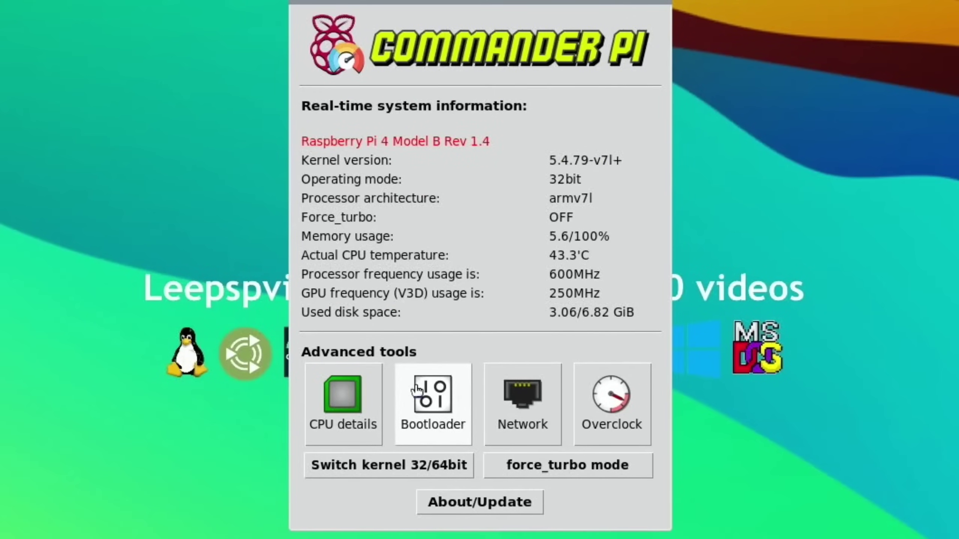
In Overclock settings, set CPU speed 2147 and voltage adjustment 8.
click(590, 407)
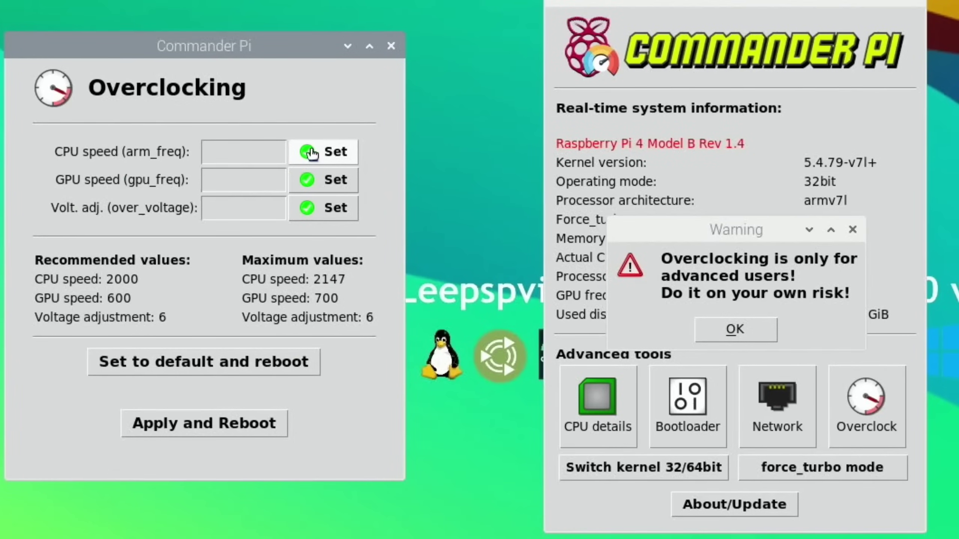
click(234, 148)
text(2147)
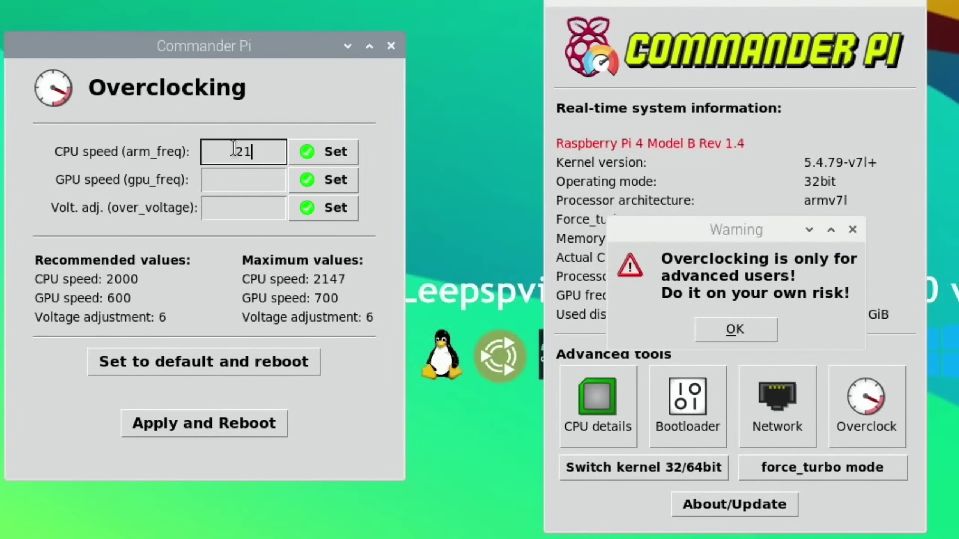
click(235, 179)
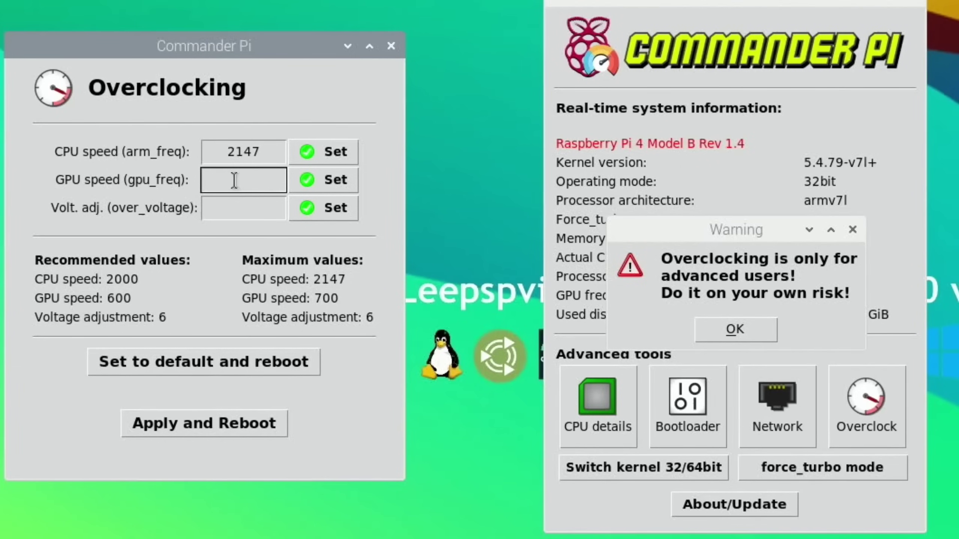
click(235, 210)
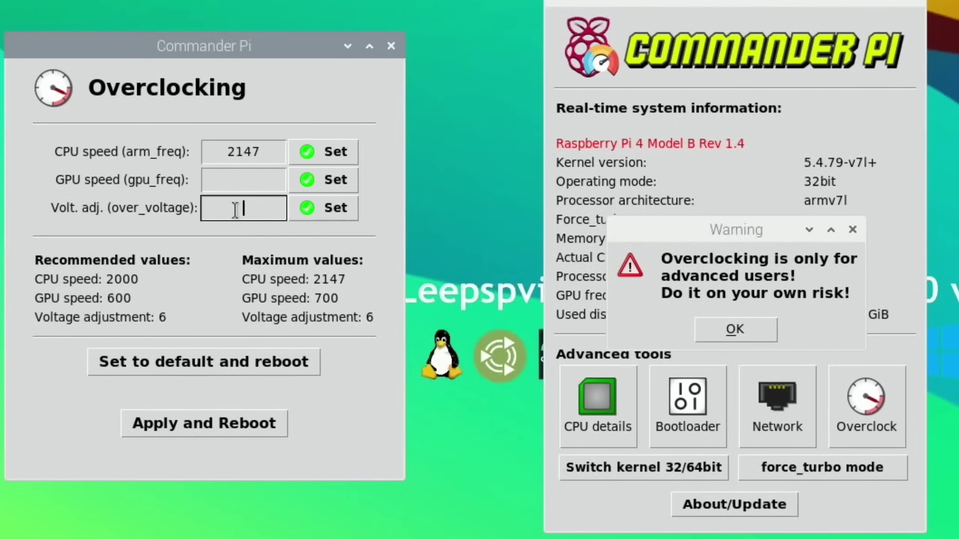
text(8)
click(312, 212)
click(315, 167)
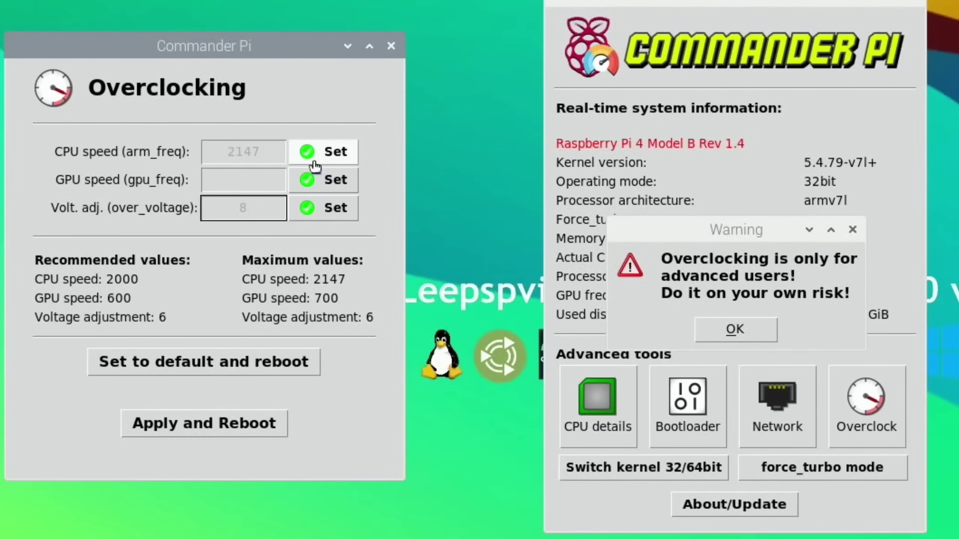
After the missing-values warning, set GPU speed 750 and choose Apply and Reboot.
click(205, 432)
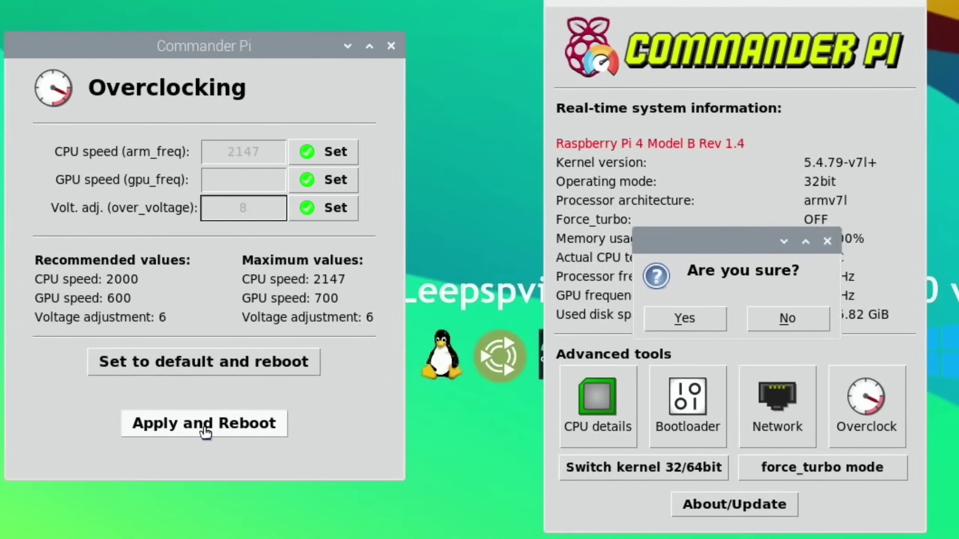
click(698, 312)
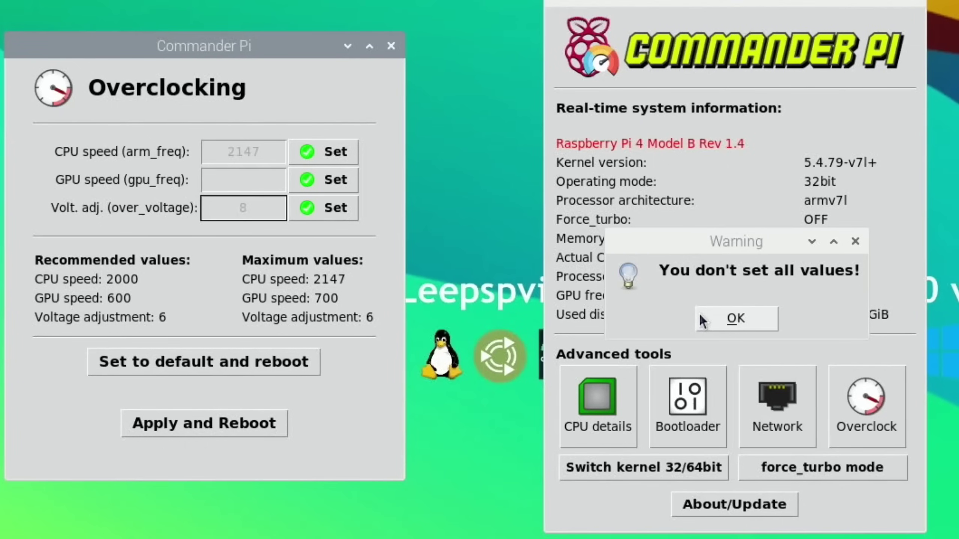
click(728, 325)
click(727, 320)
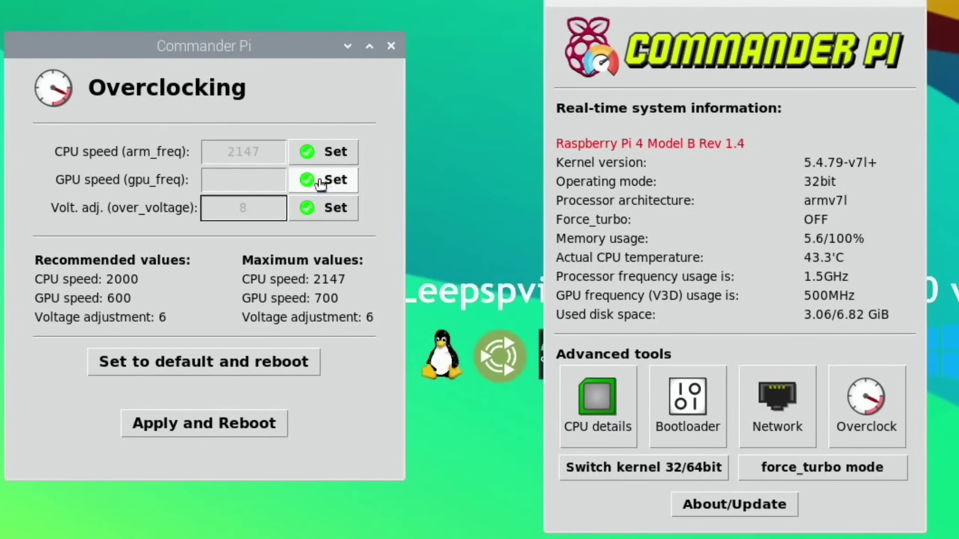
click(263, 181)
text(750)
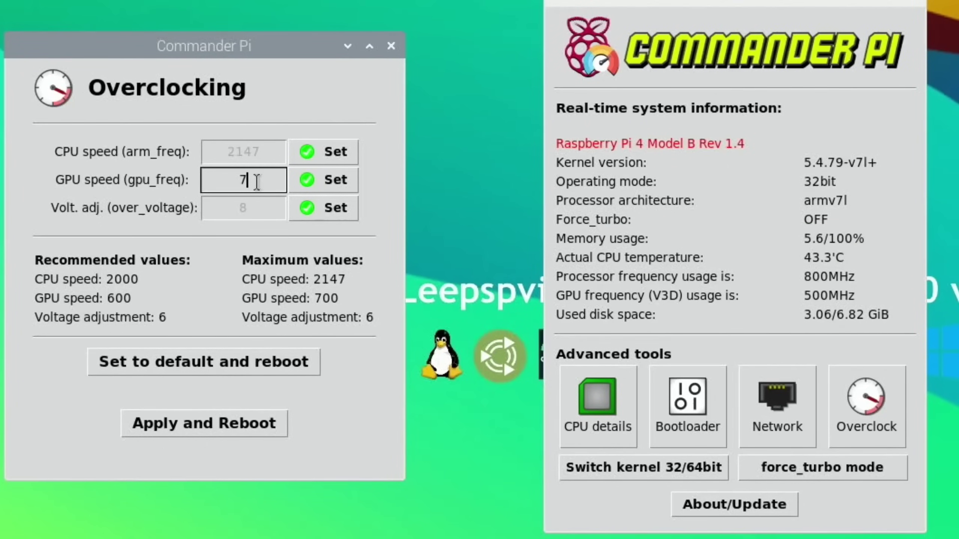
click(319, 185)
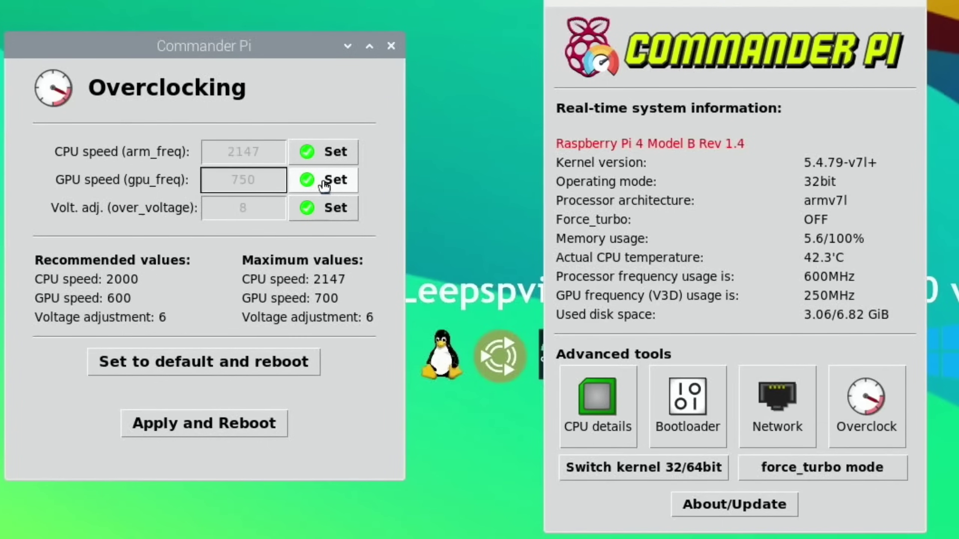
click(239, 422)
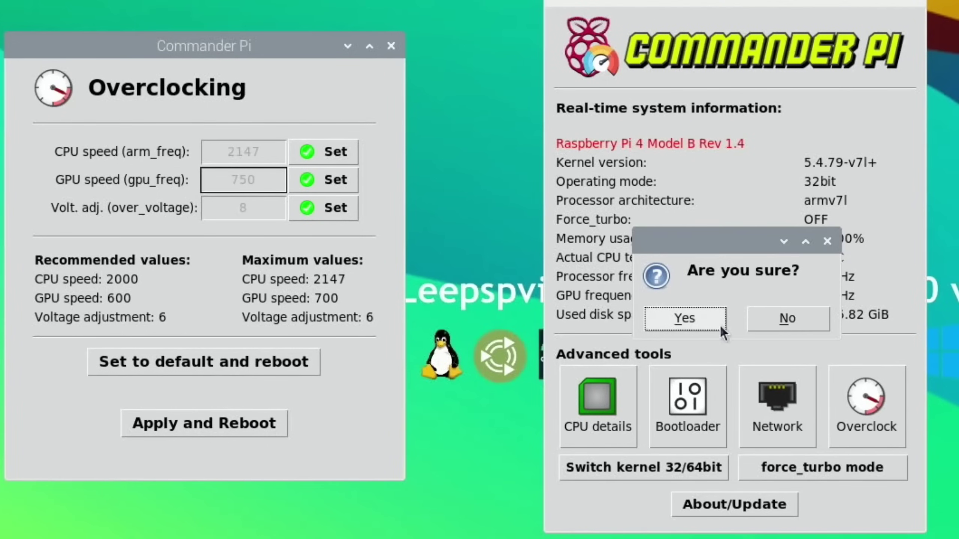